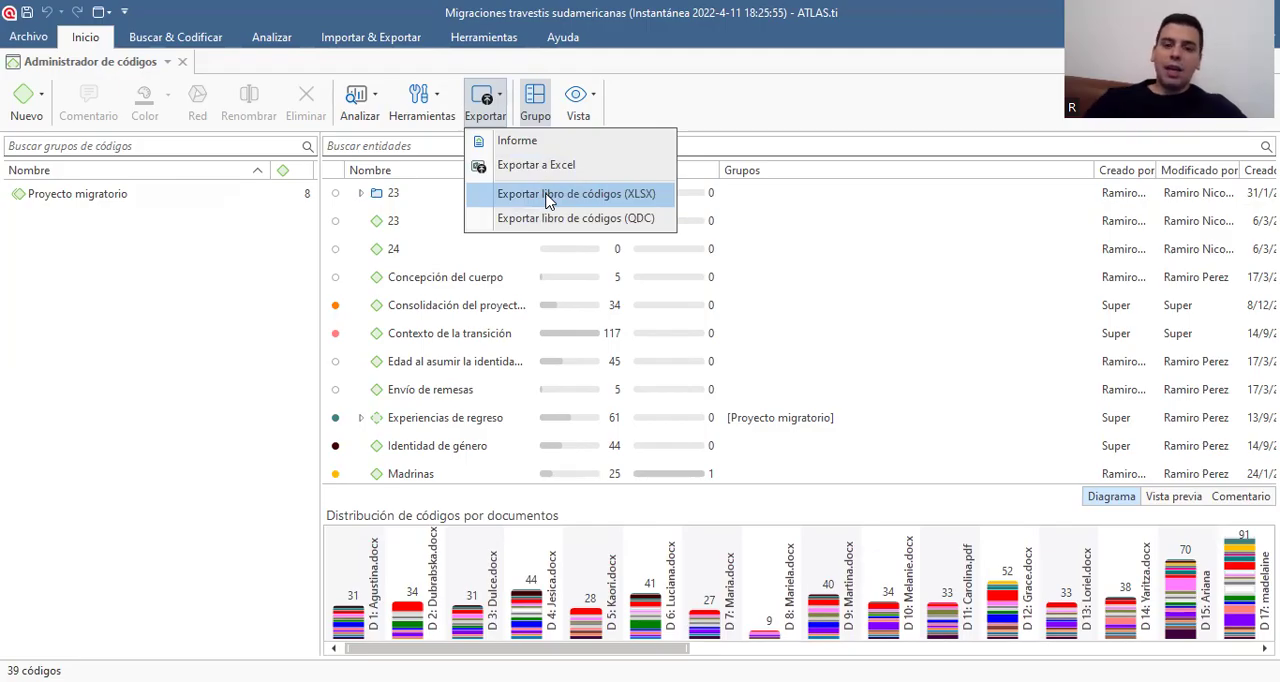
Create a code report covering all items, with no grouping and no extra report options, and maximize its window
left_click(490, 140)
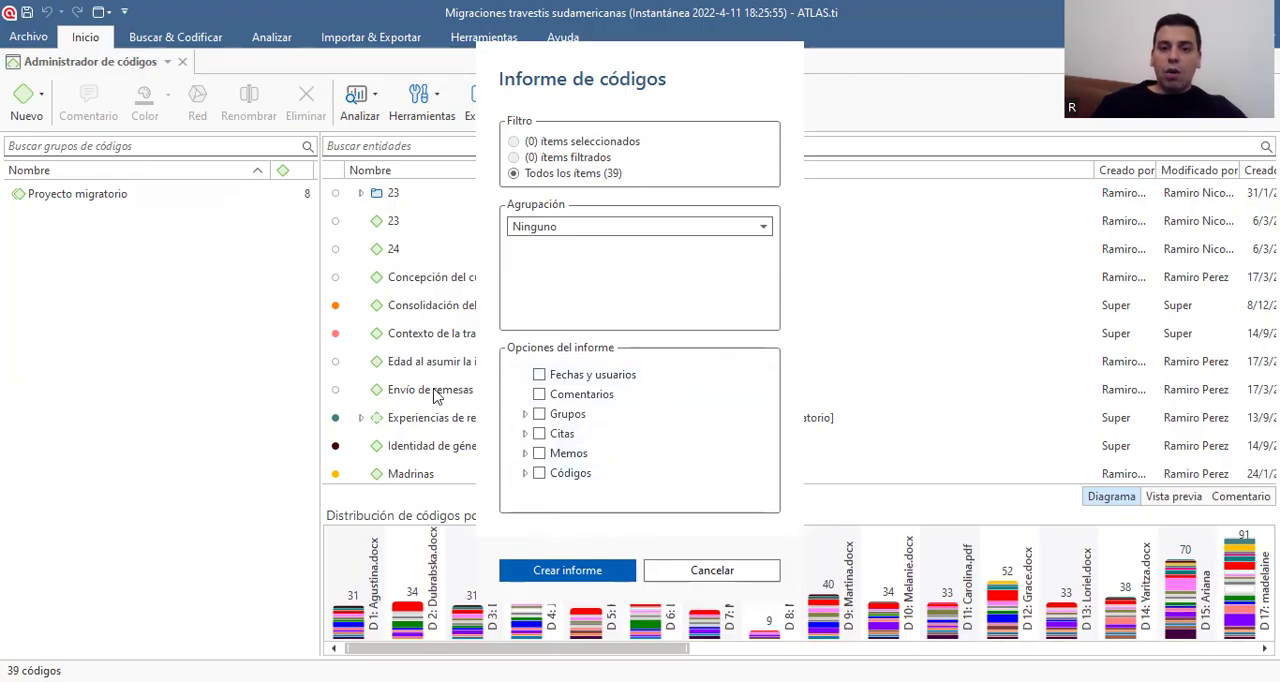
left_click(583, 572)
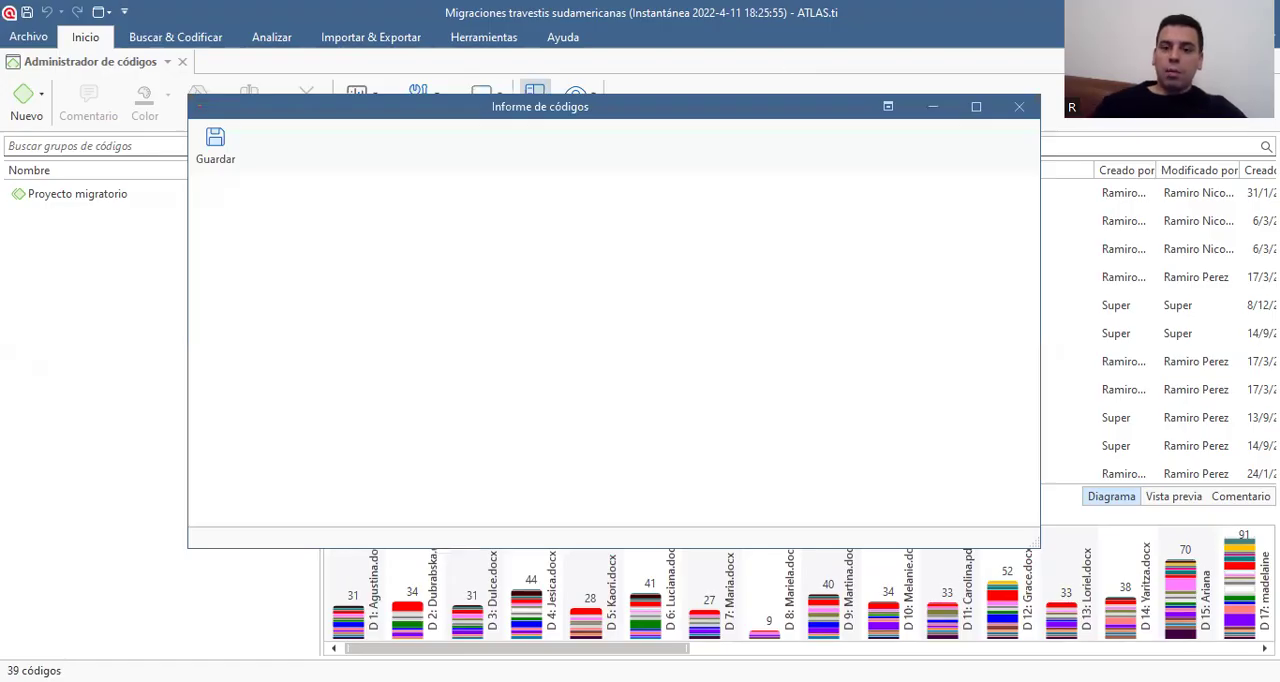
left_click(981, 108)
Look through the full list of codes in the code report from start to end, and close the report
scroll(69, 211, "down", 10)
scroll(141, 230, "up", 5)
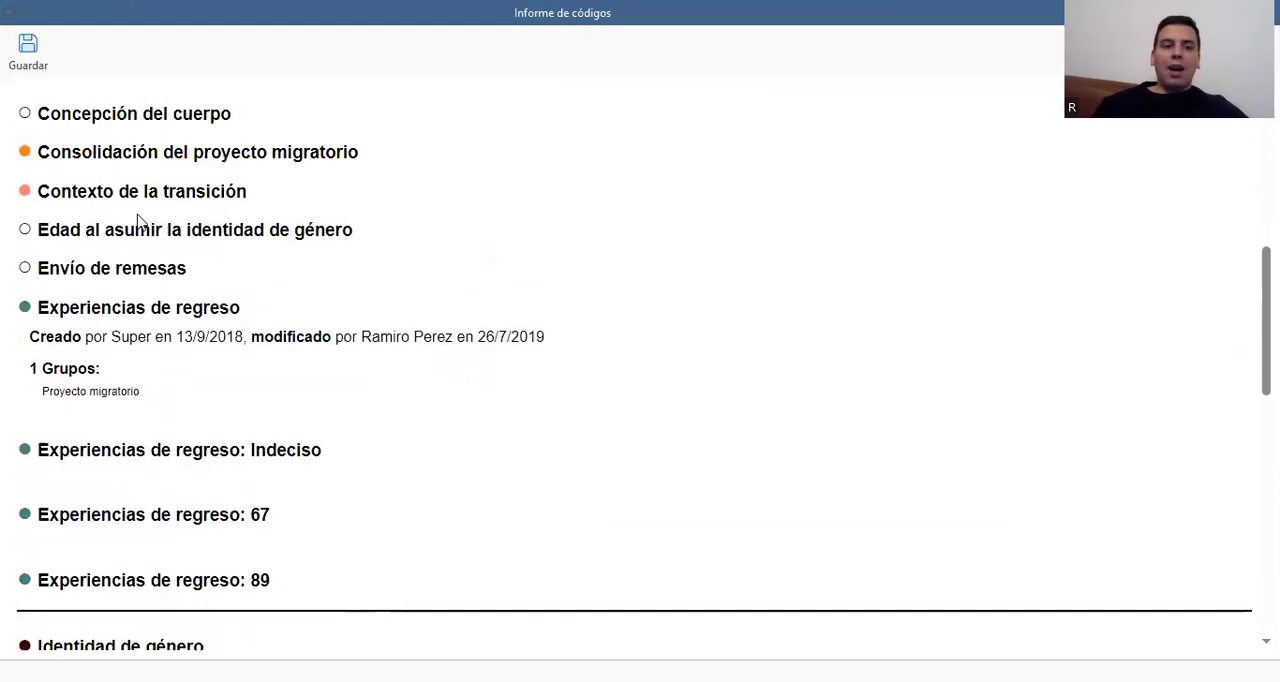
scroll(141, 230, "up", 3)
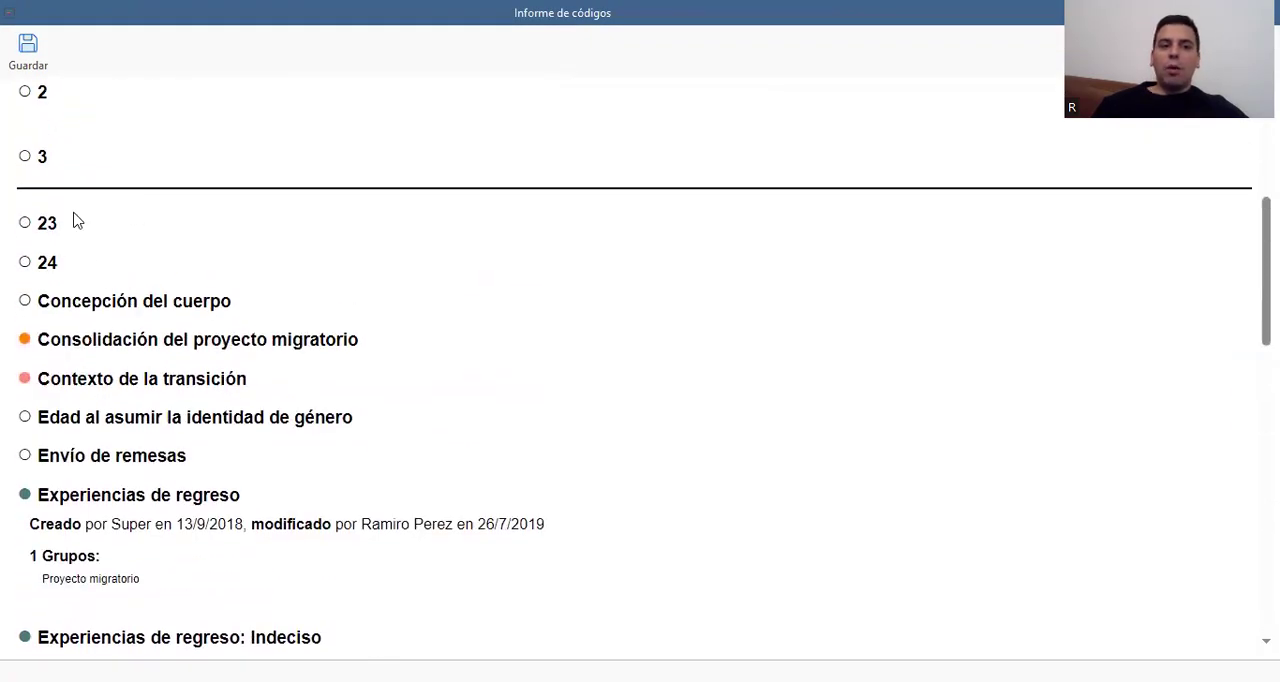
scroll(75, 218, "up", 3)
scroll(72, 305, "up", 3)
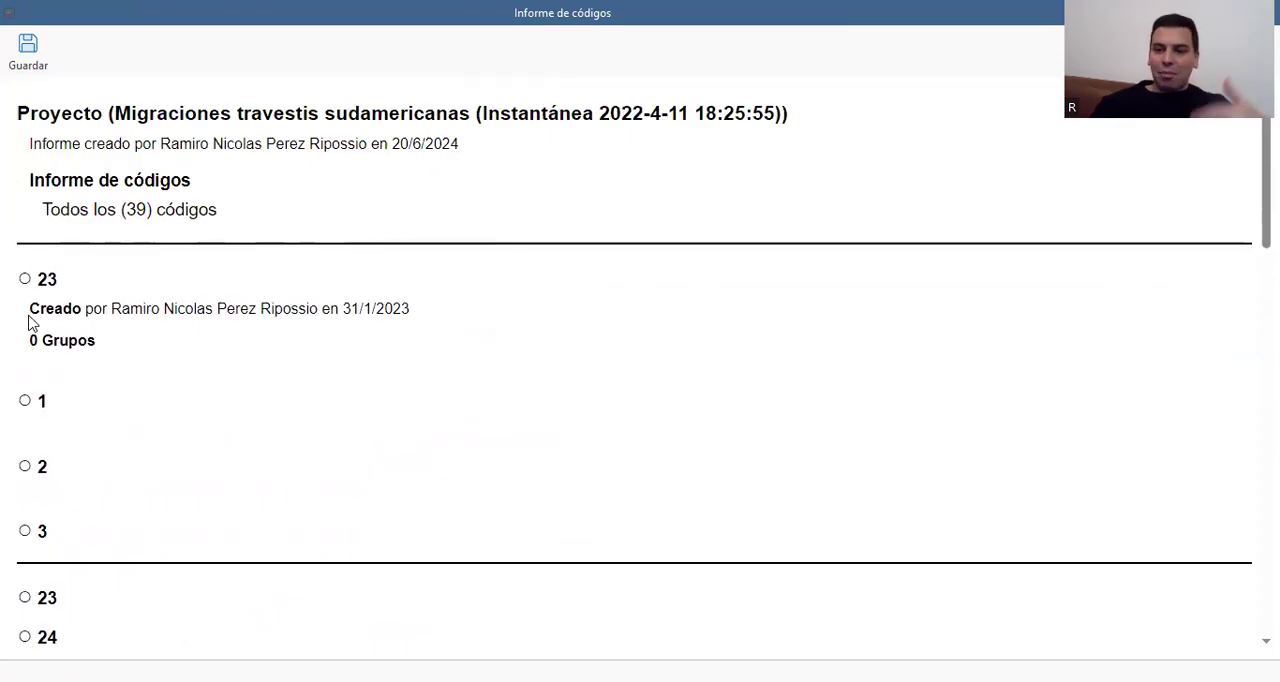
scroll(29, 322, "down", 15)
scroll(29, 322, "up", 6)
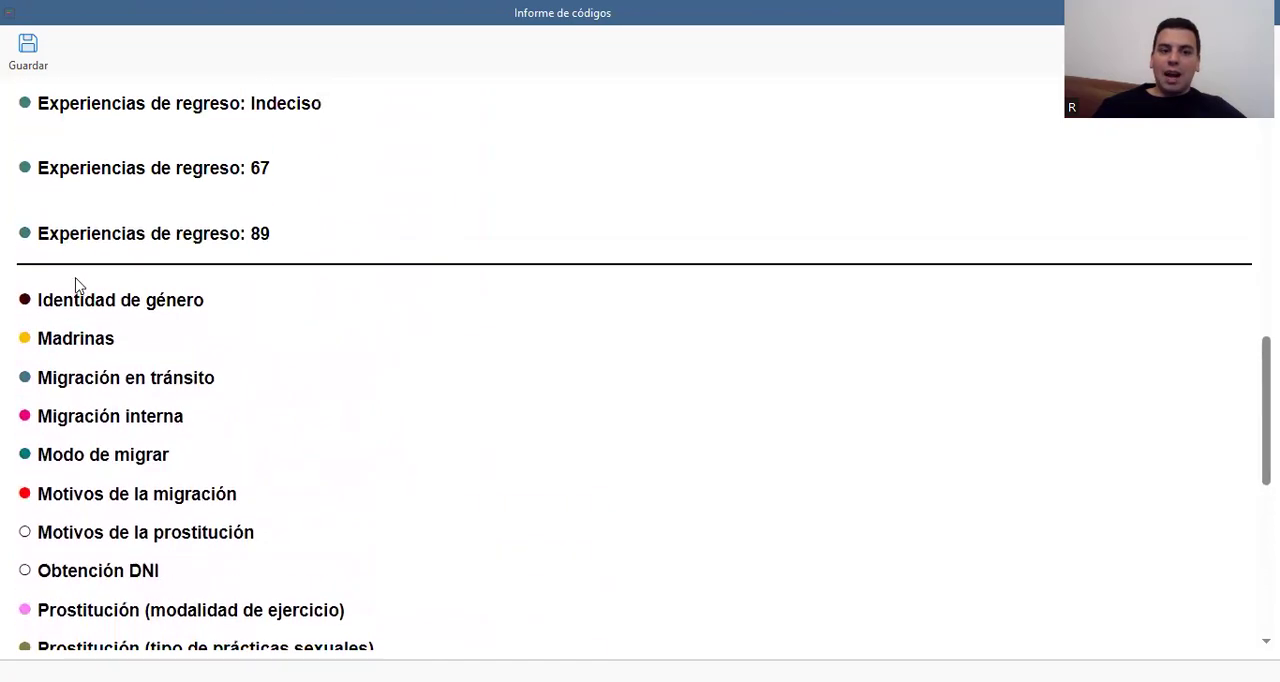
scroll(90, 421, "down", 5)
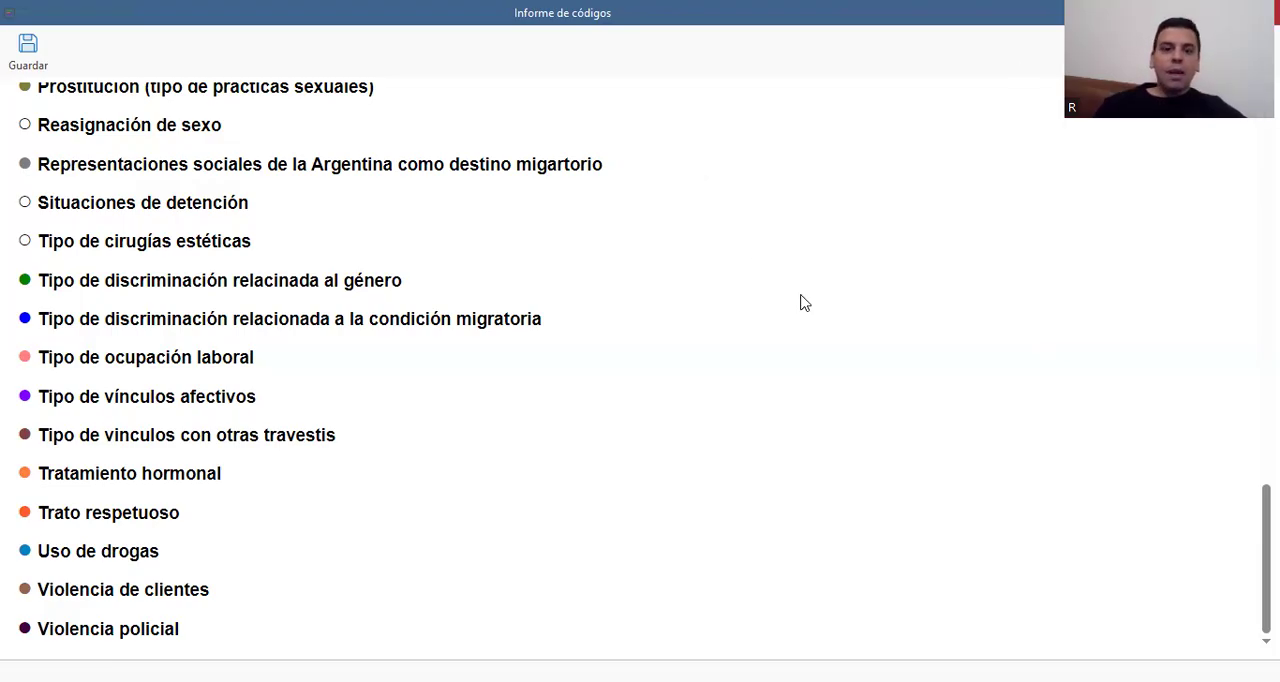
key("Escape")
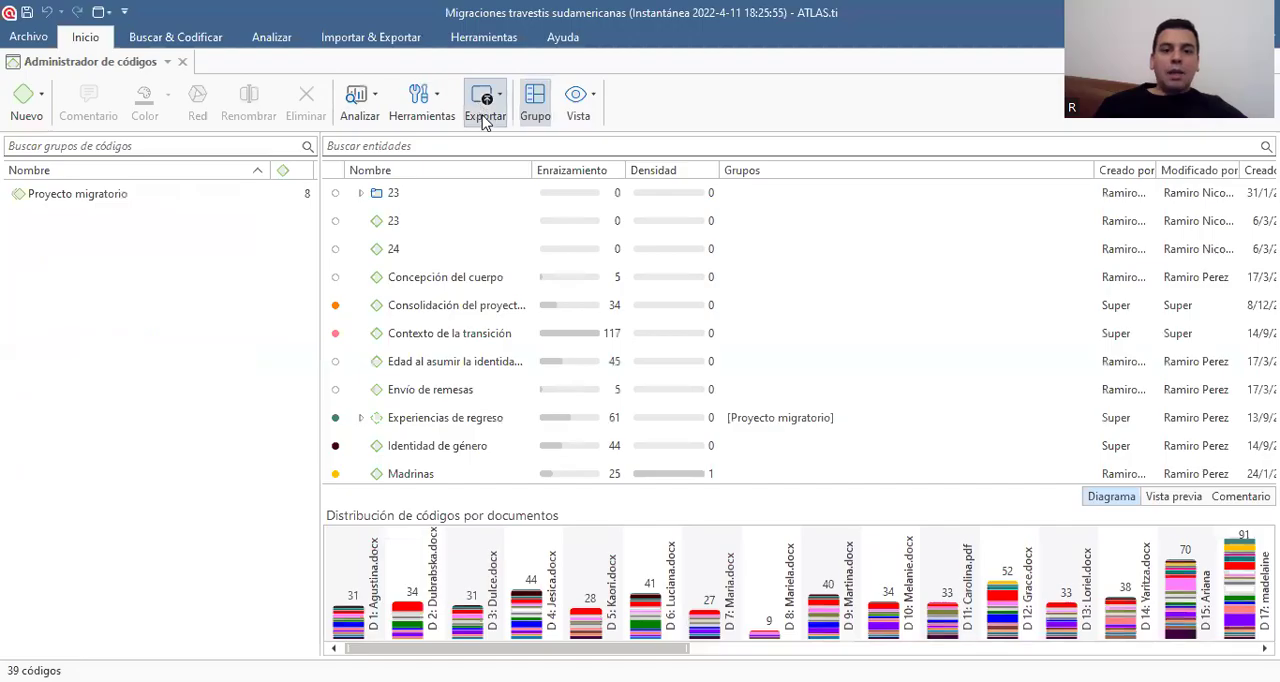
Examine the sub-options offered under Códigos and Citas in the code report settings, and cancel without creating a report
left_click(486, 108)
left_click(519, 142)
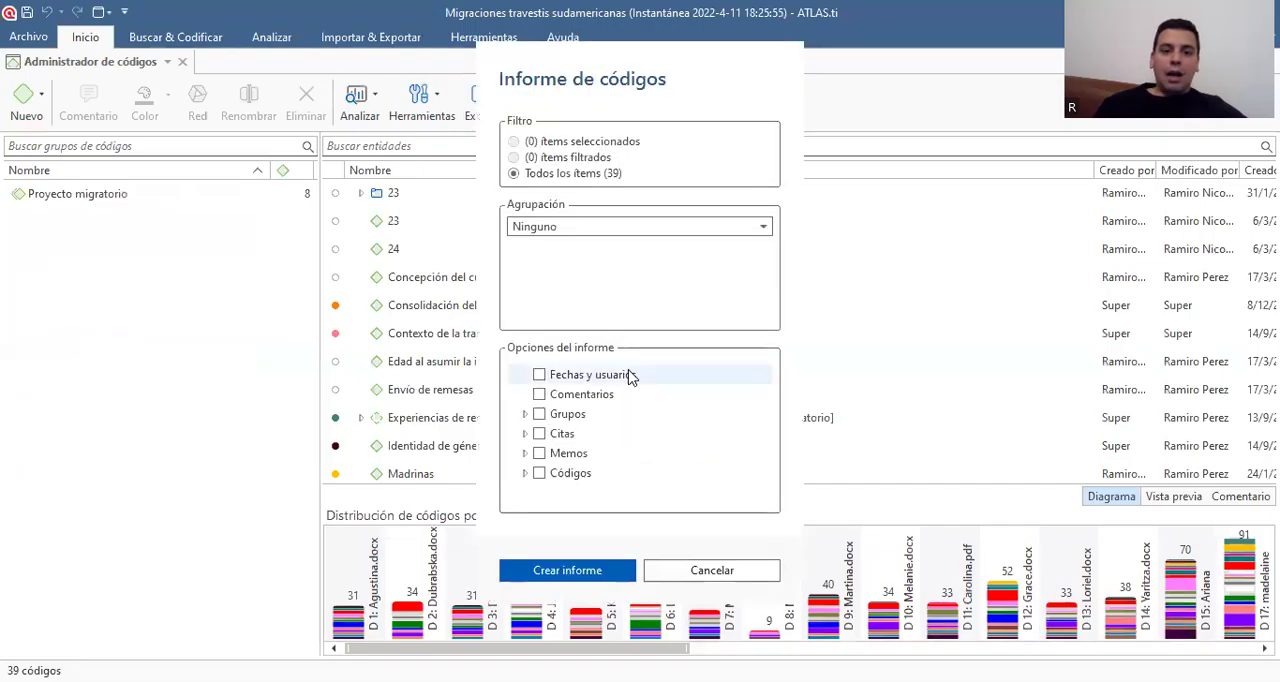
left_click(524, 474)
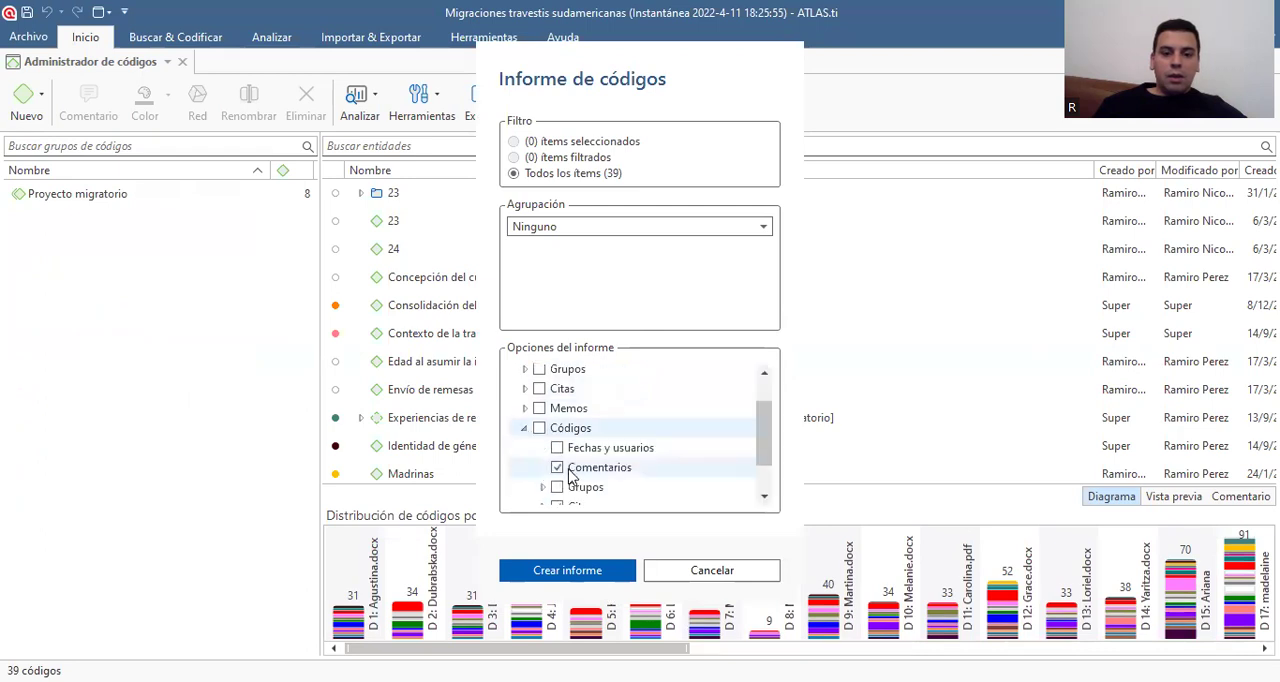
scroll(571, 480, "down", 1)
scroll(571, 480, "up", 2)
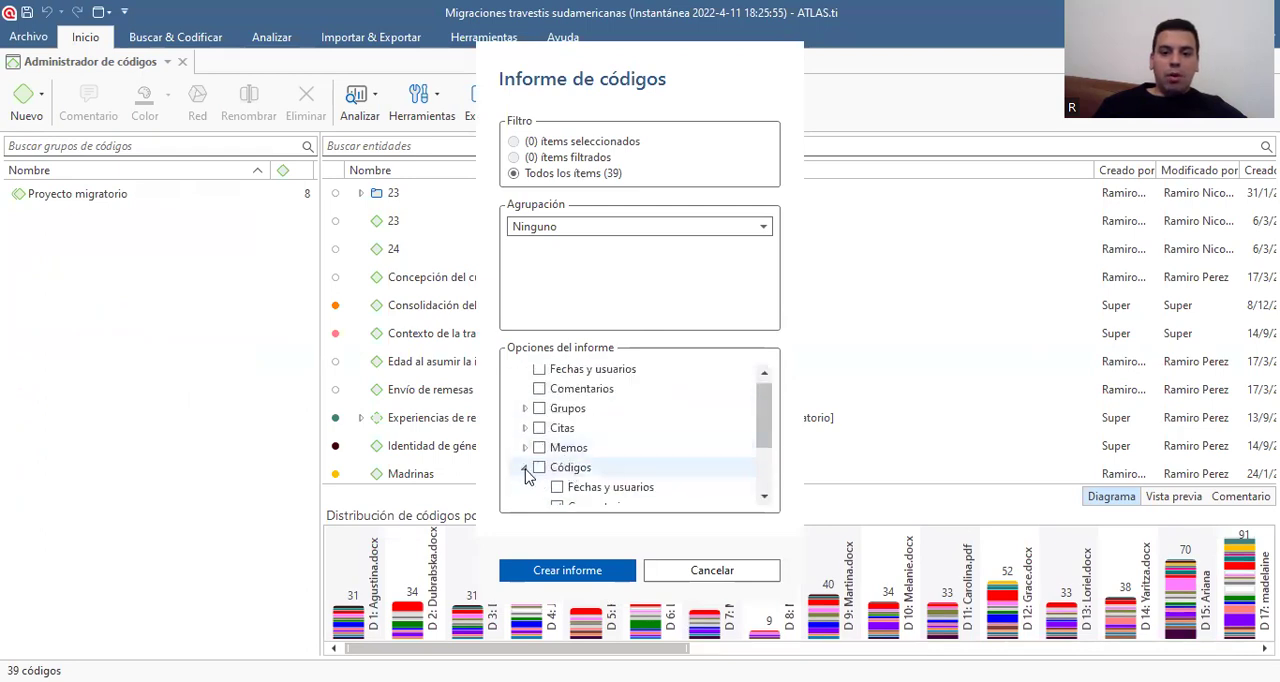
left_click(524, 470)
left_click(524, 435)
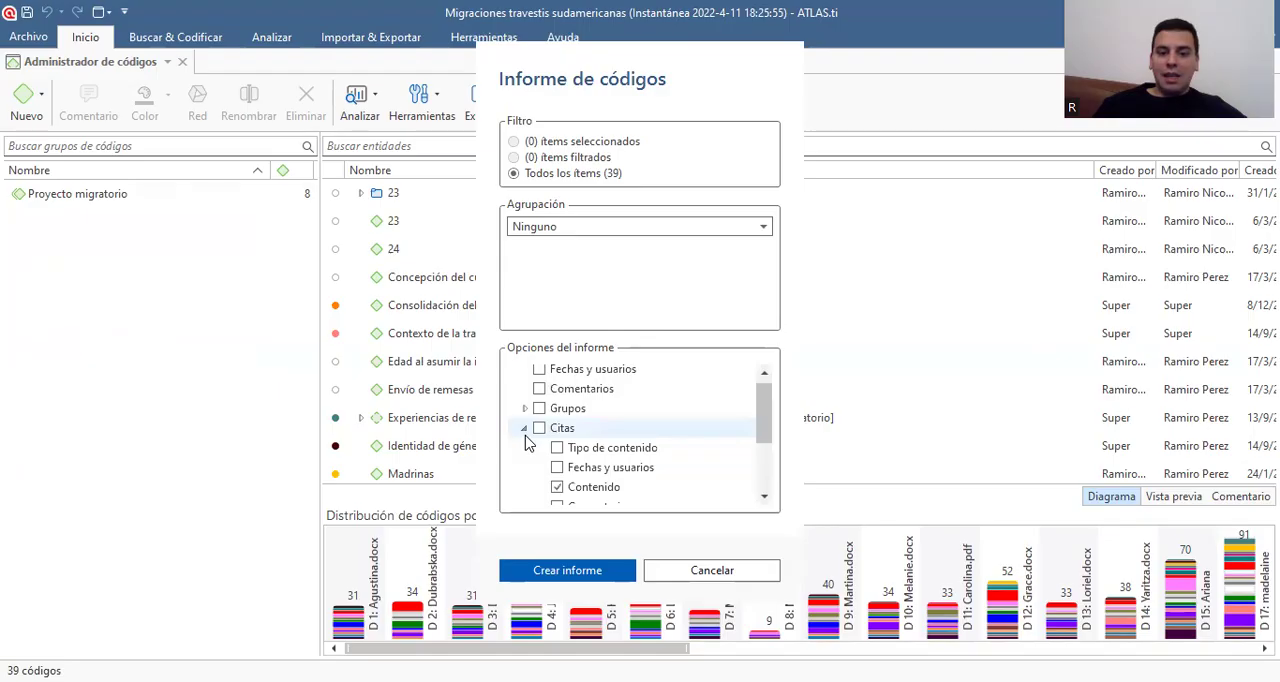
left_click(525, 435)
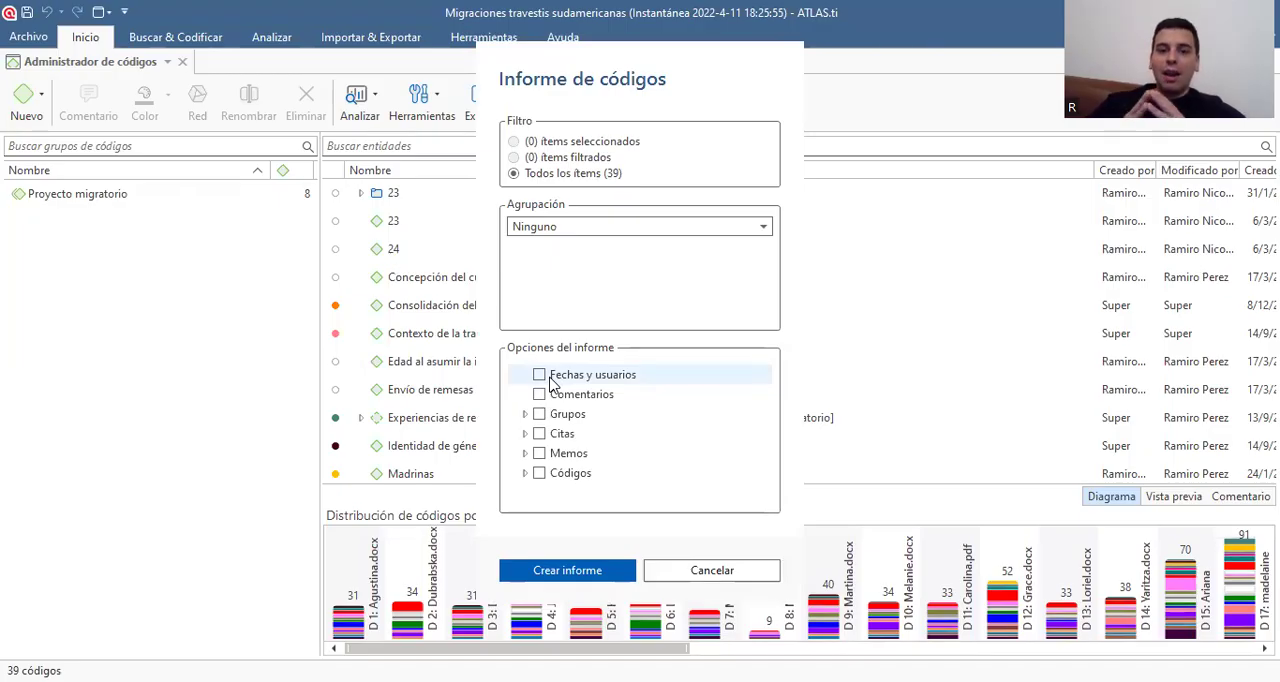
left_click(714, 570)
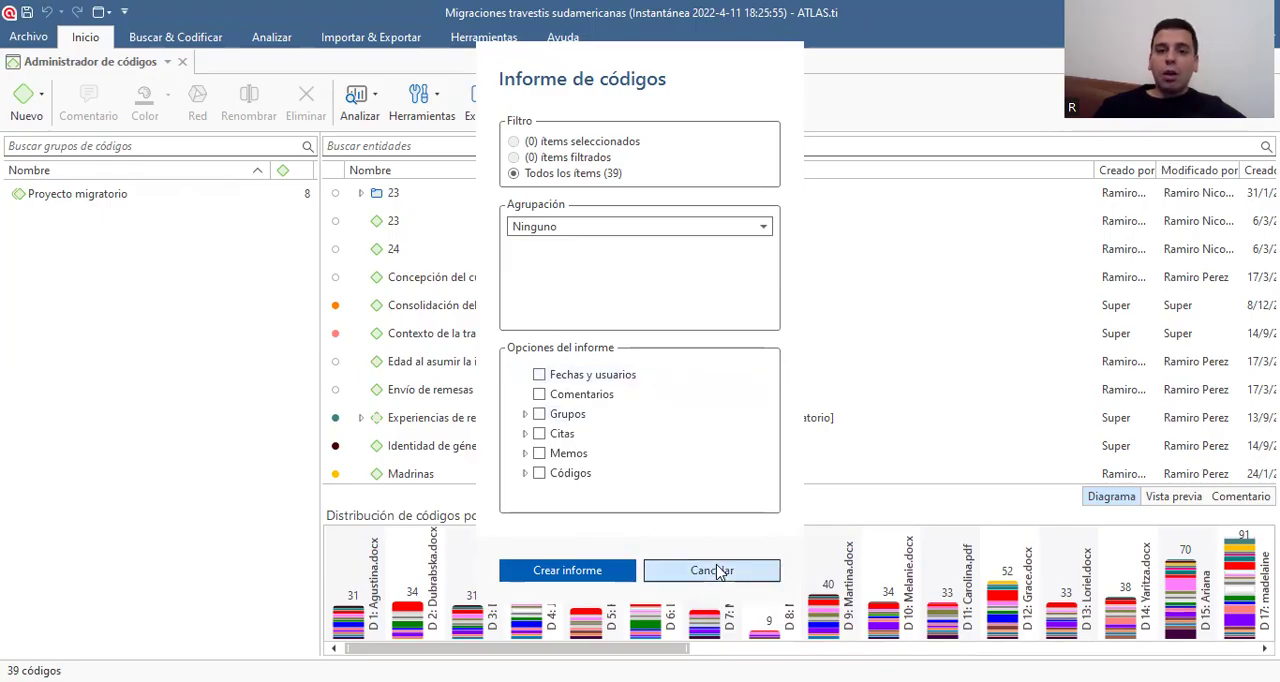
Open the memo manager from the project's main tools
left_click(84, 40)
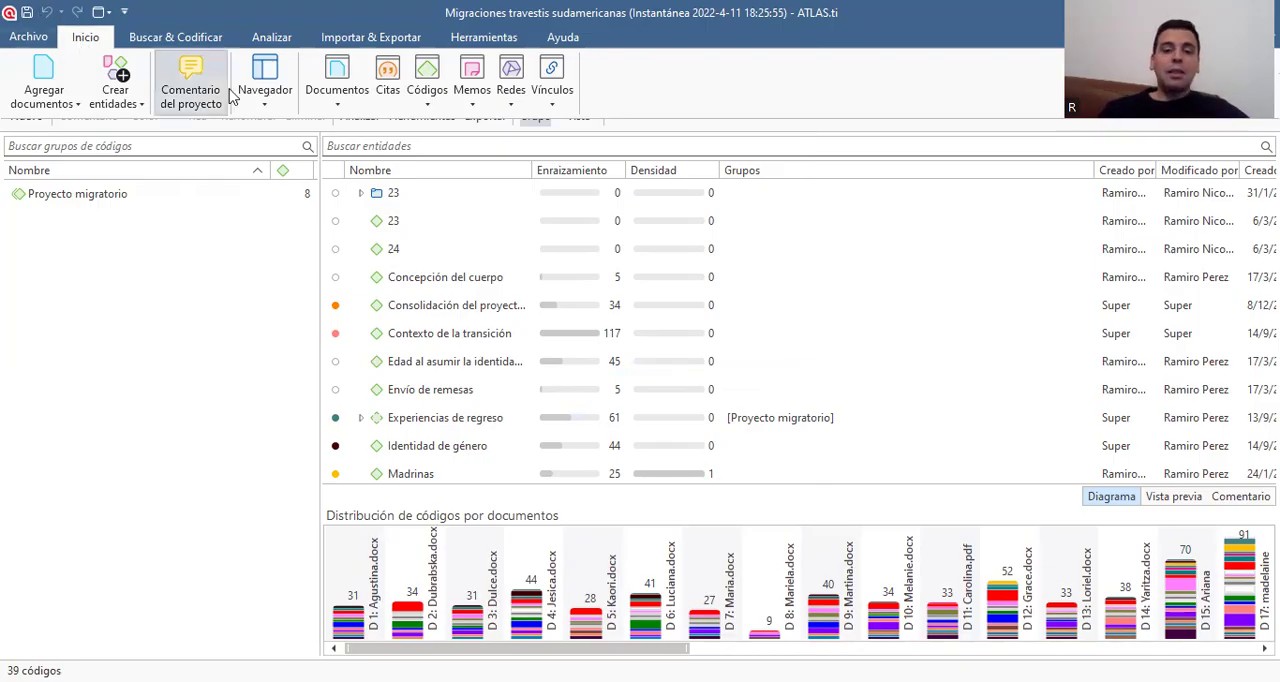
left_click(468, 104)
left_click(530, 127)
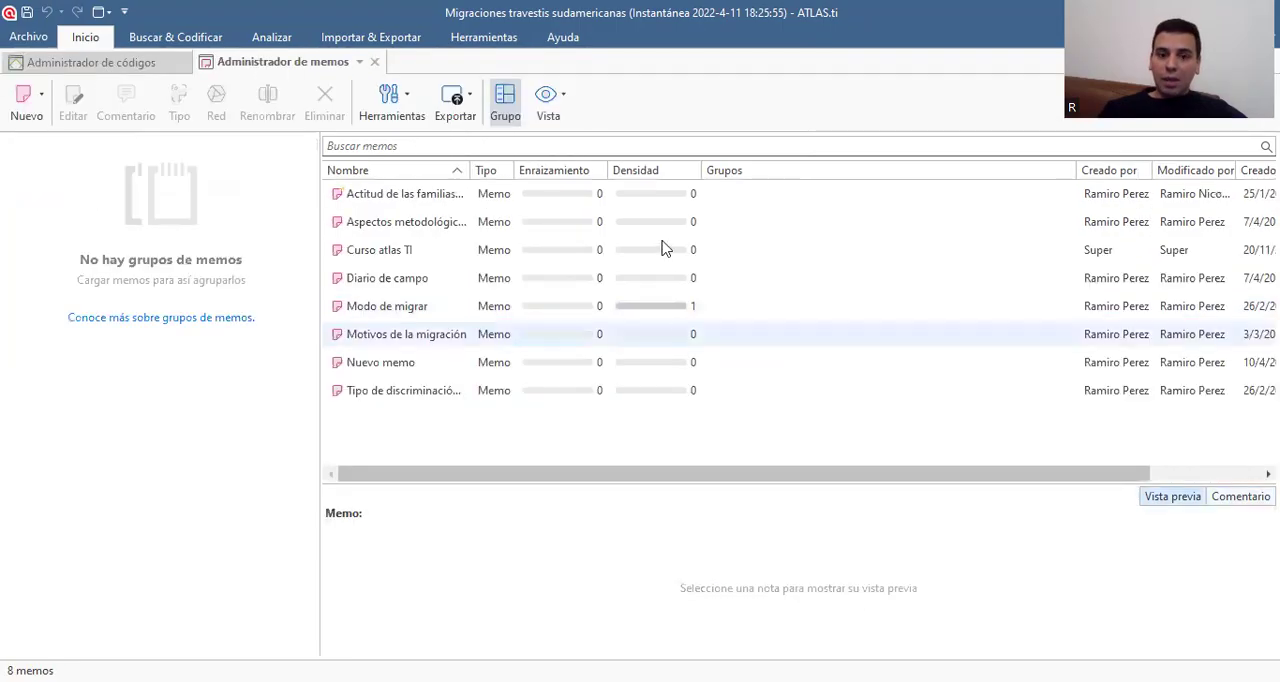
Check the Códigos and Citas sub-options for a memo report, and create the report for all memos with Contenido included, maximizing its window
left_click(466, 103)
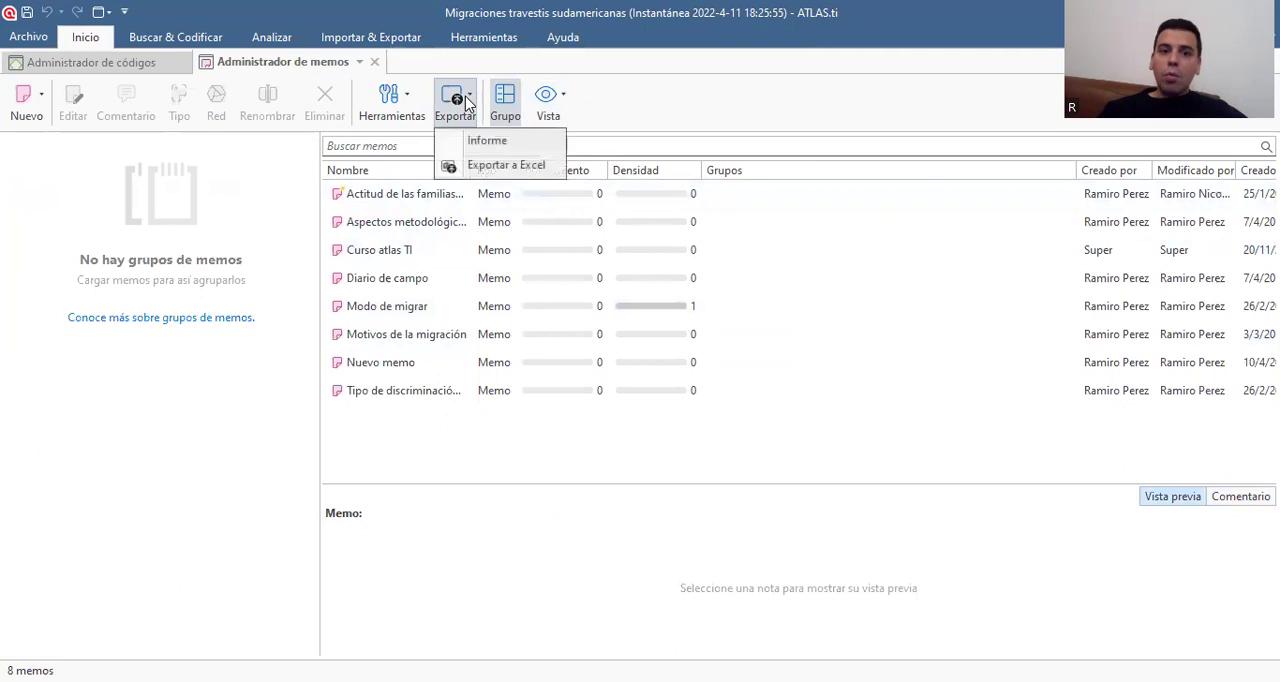
left_click(485, 143)
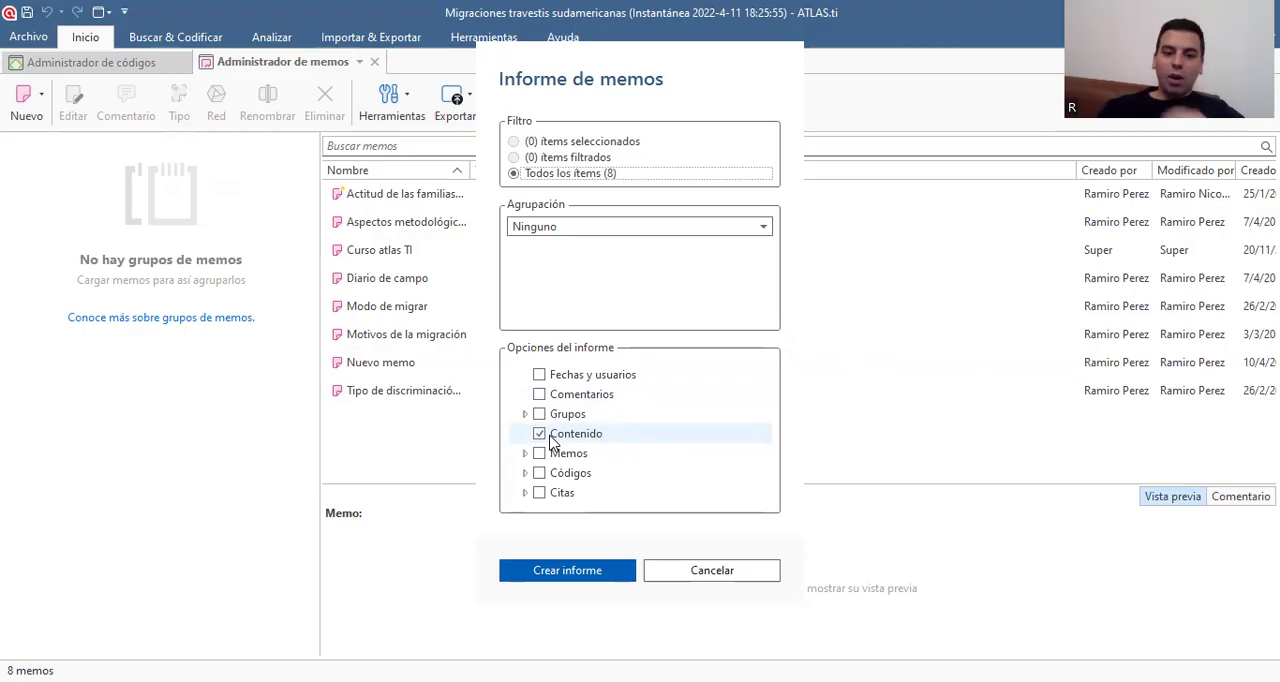
left_click(525, 474)
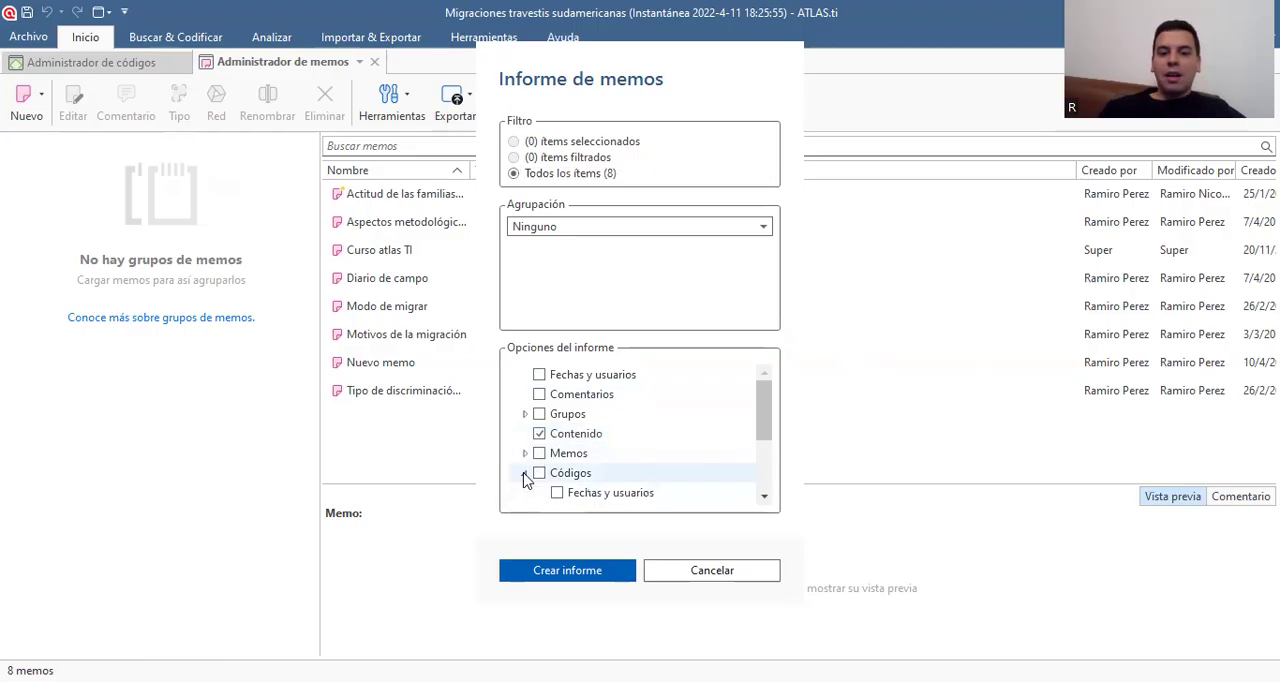
left_click(525, 474)
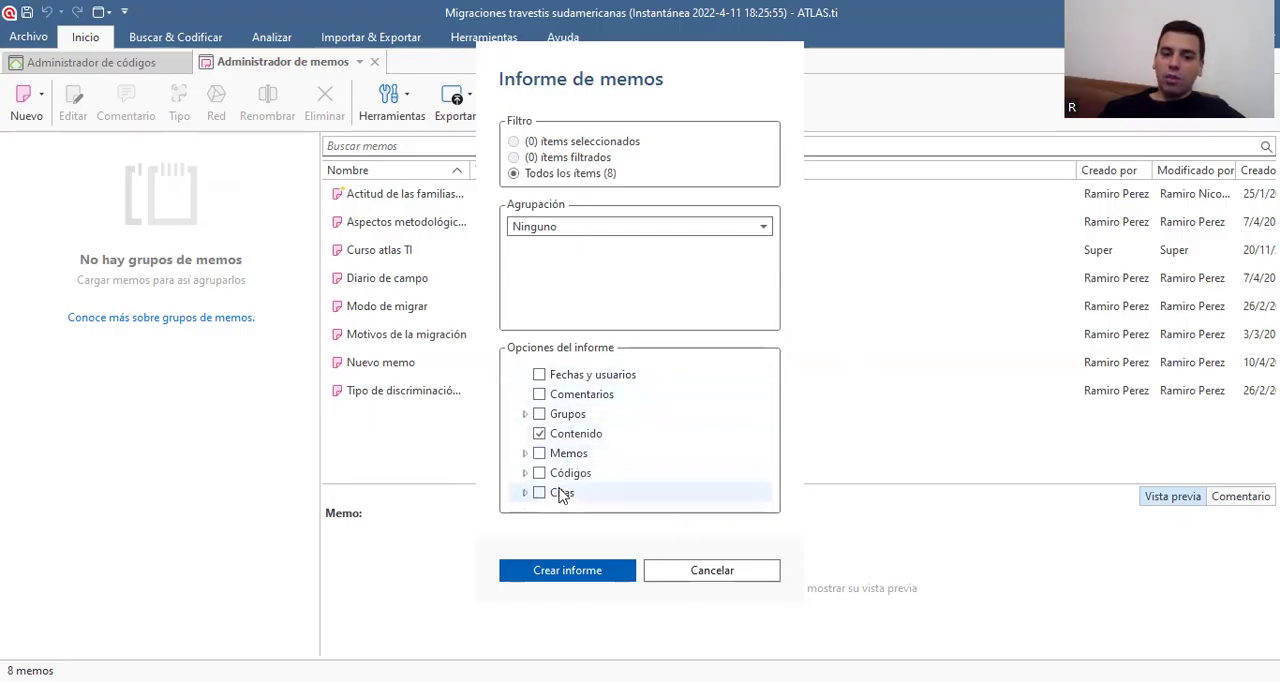
left_click(524, 493)
scroll(535, 500, "down", 3)
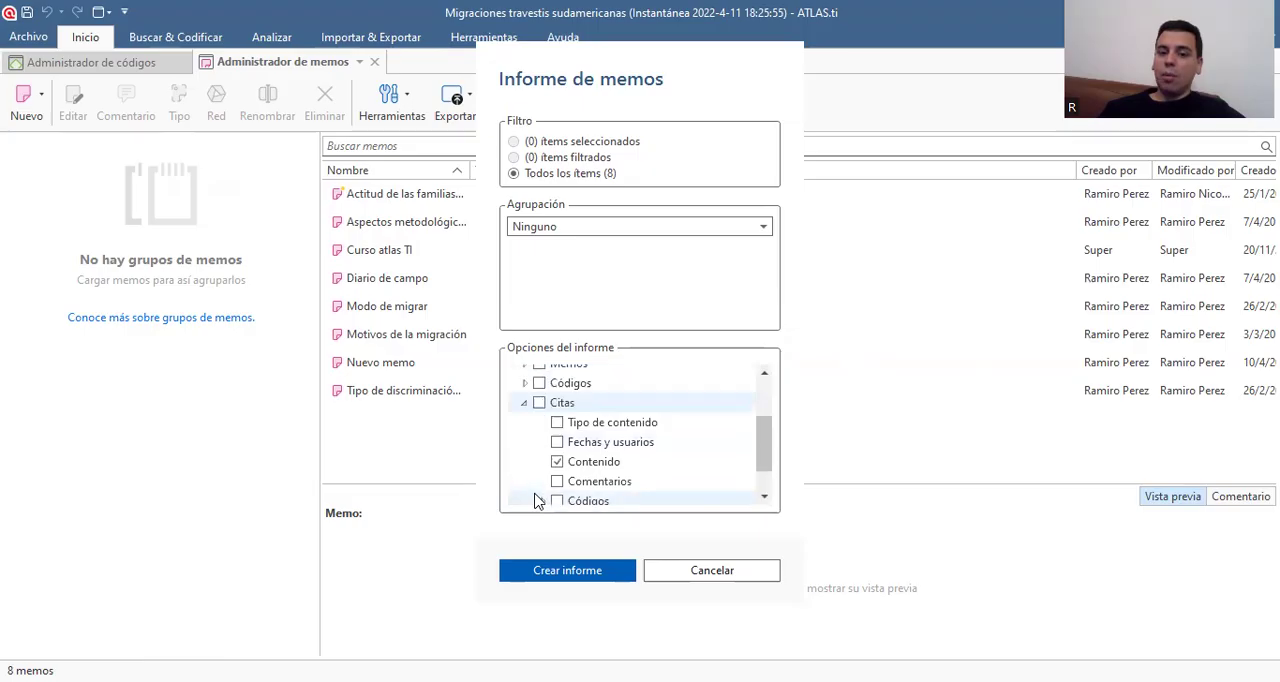
scroll(535, 500, "up", 3)
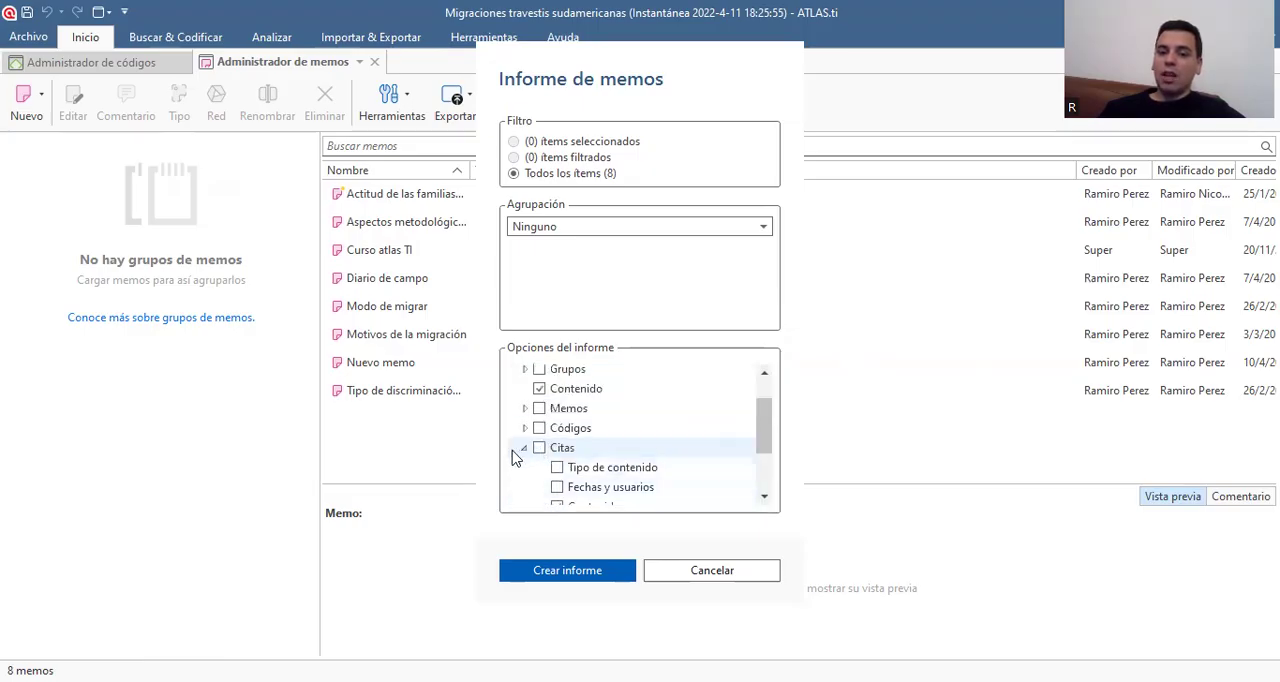
left_click(524, 448)
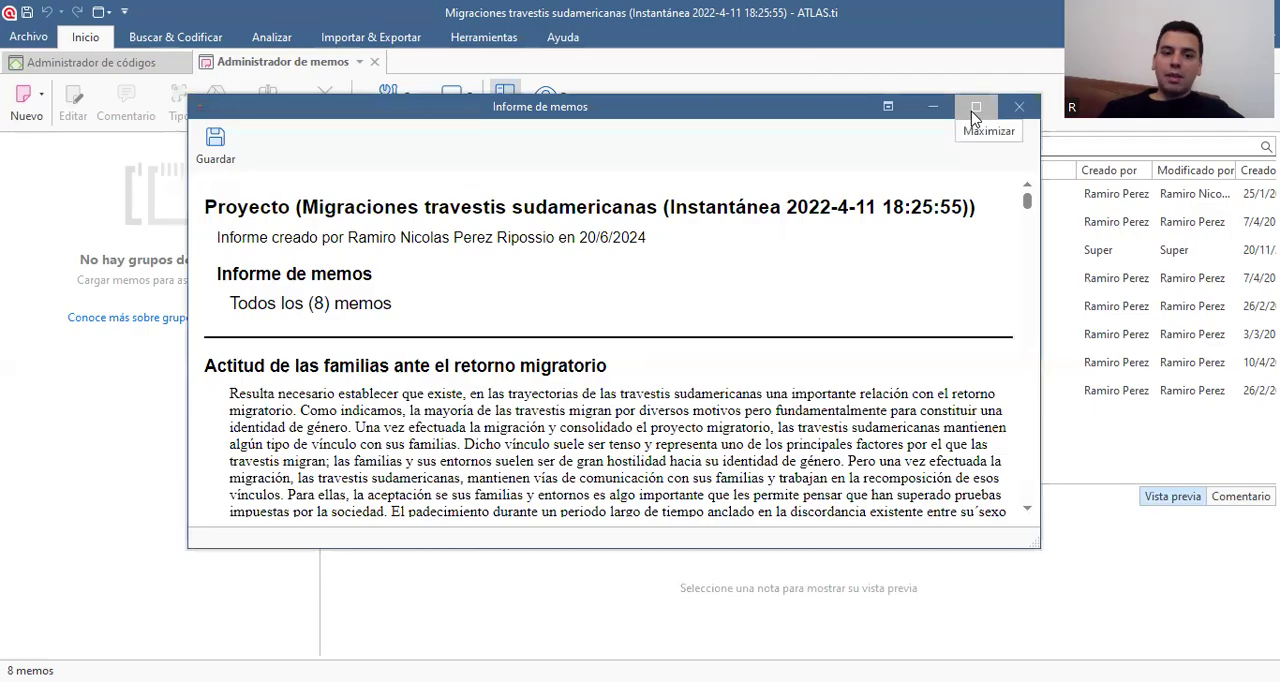
left_click(975, 108)
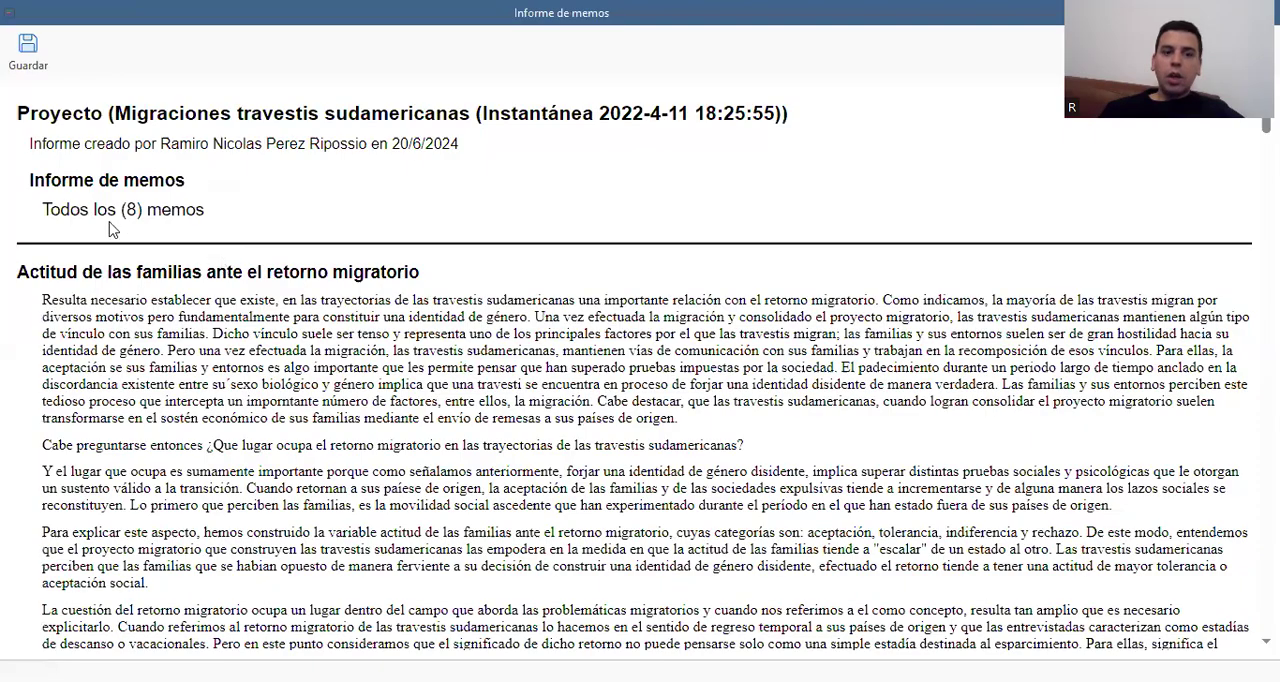
Look through the memo texts in the report from start to end, and close the report and the memo manager
scroll(870, 390, "down", 15)
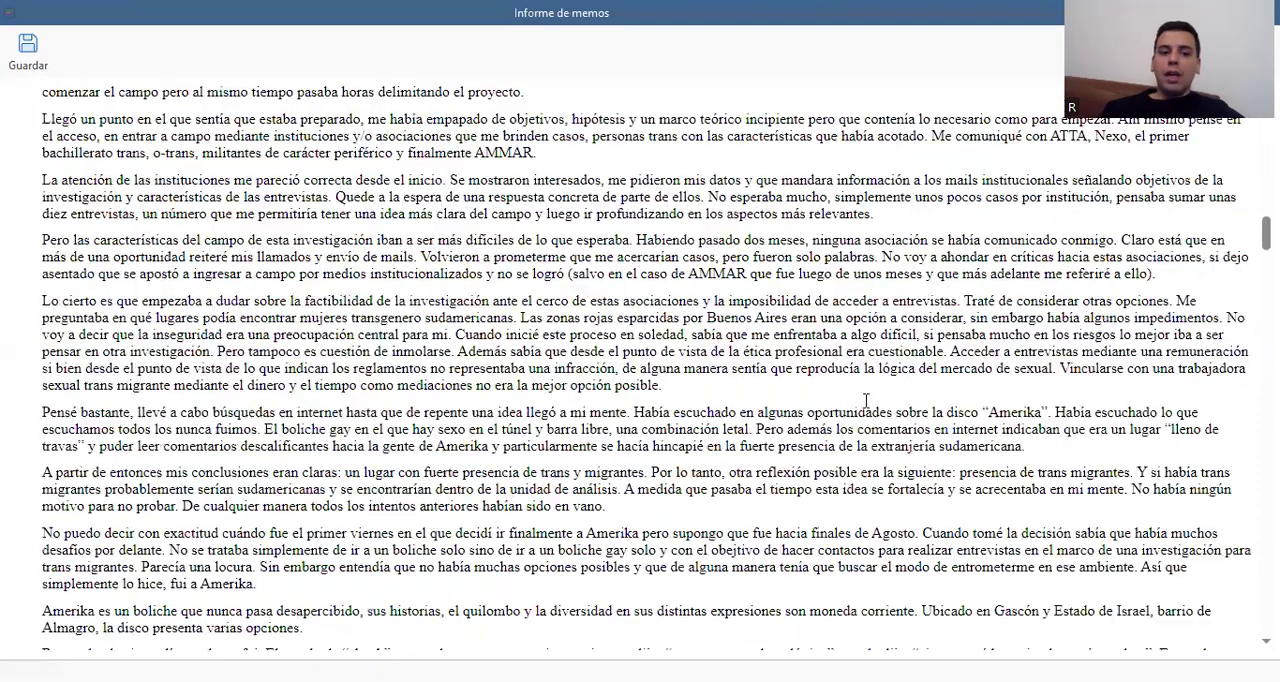
scroll(866, 410, "down", 5)
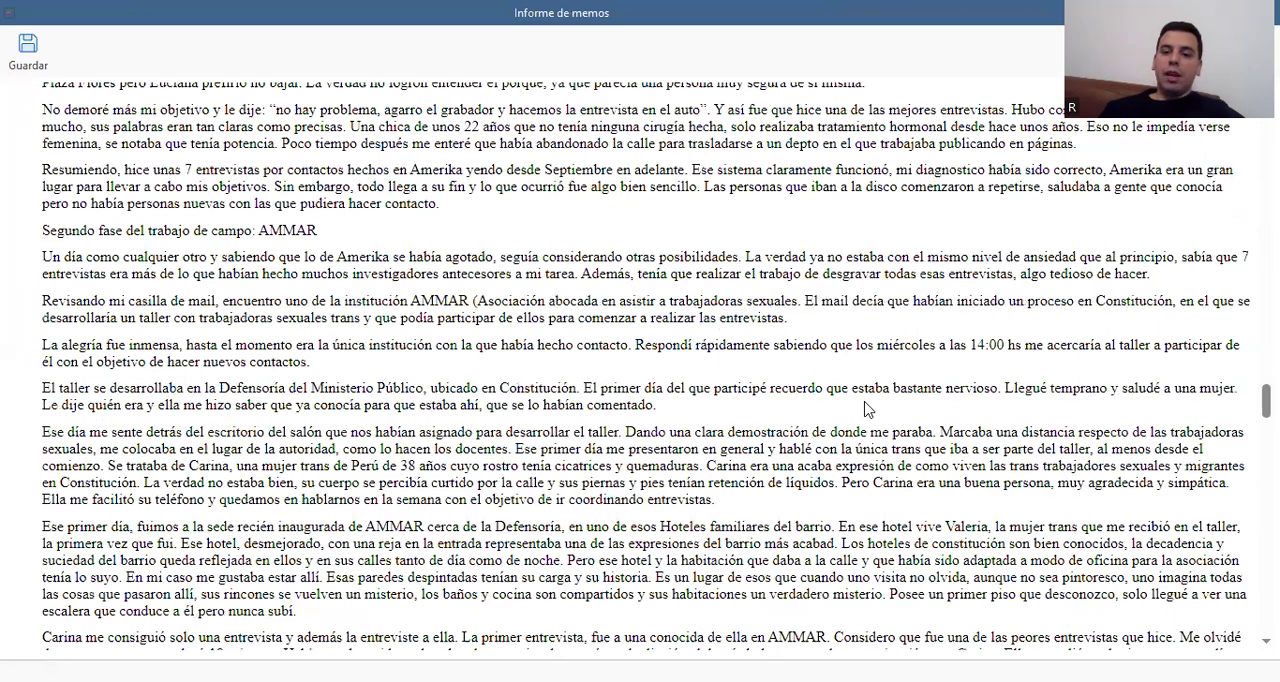
scroll(866, 410, "down", 10)
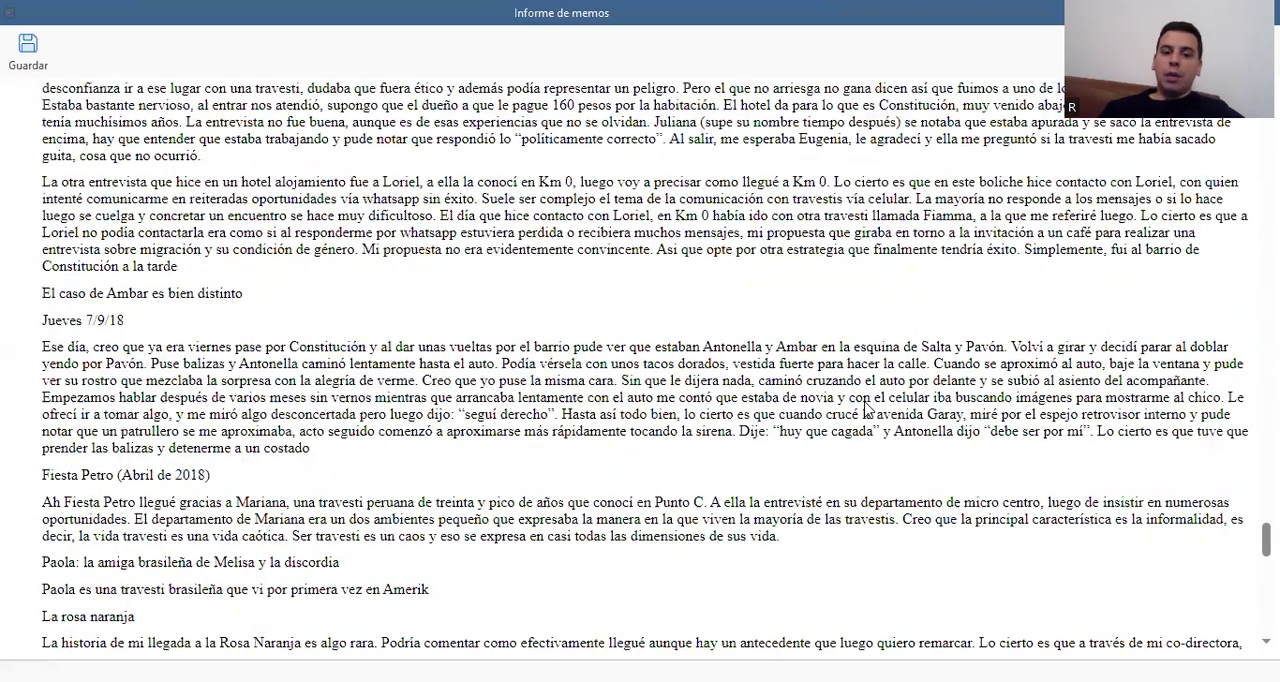
scroll(866, 410, "down", 10)
scroll(700, 350, "down", 1)
scroll(625, 290, "up", 6)
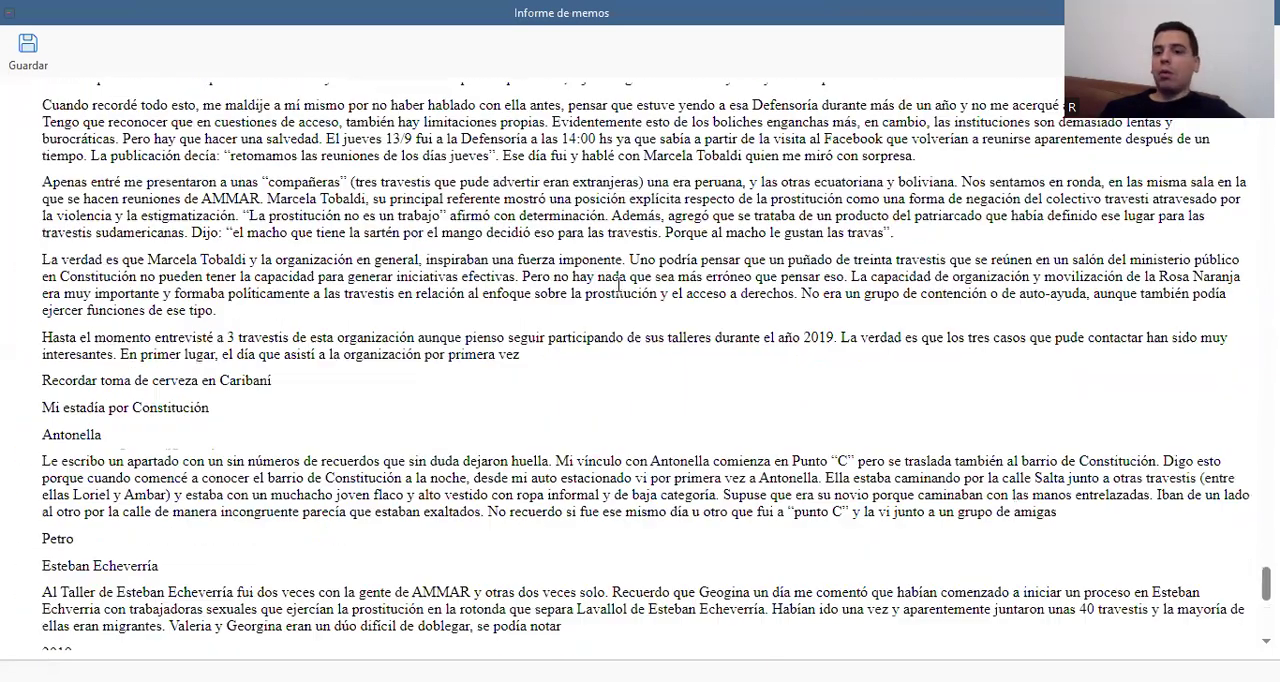
scroll(560, 266, "up", 10)
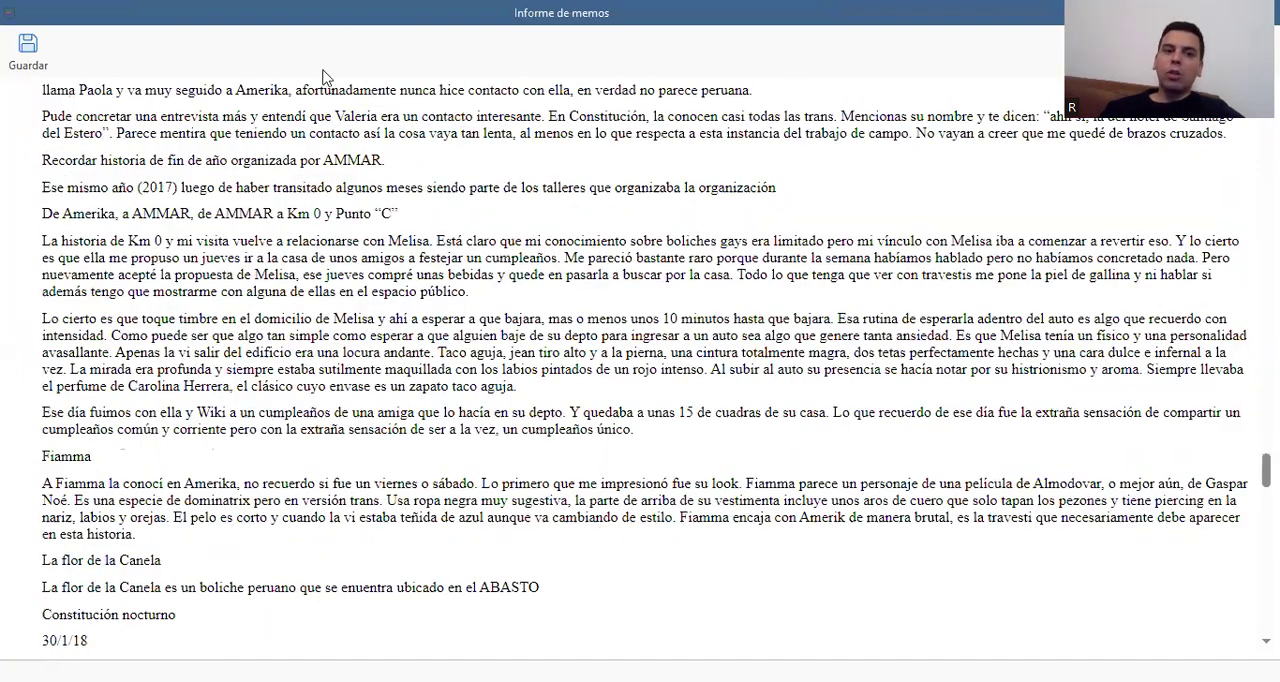
scroll(280, 110, "up", 10)
scroll(117, 88, "up", 10)
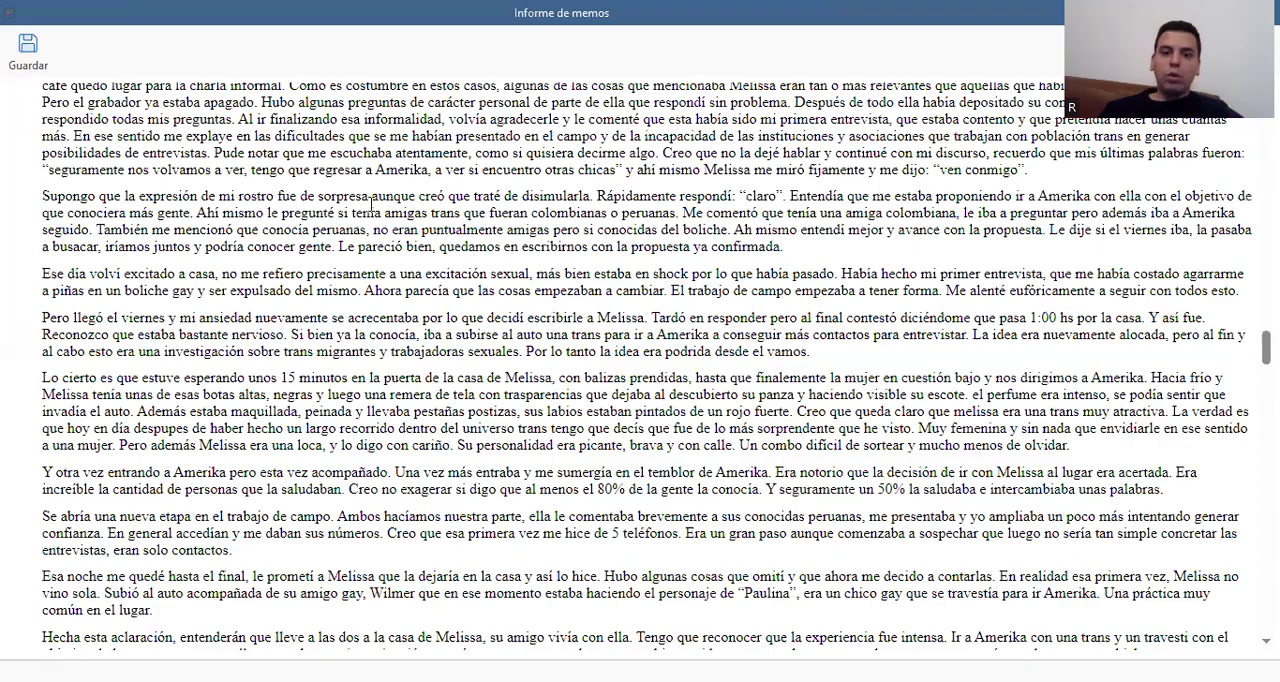
scroll(372, 205, "up", 10)
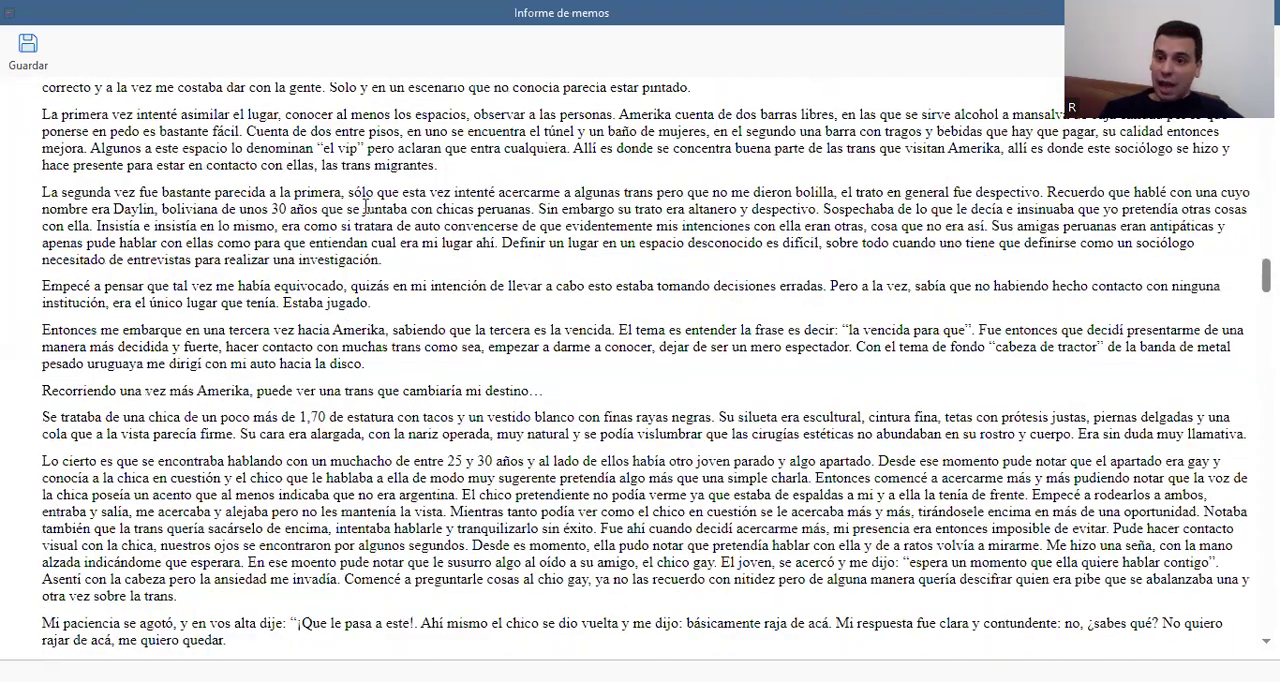
scroll(365, 208, "up", 20)
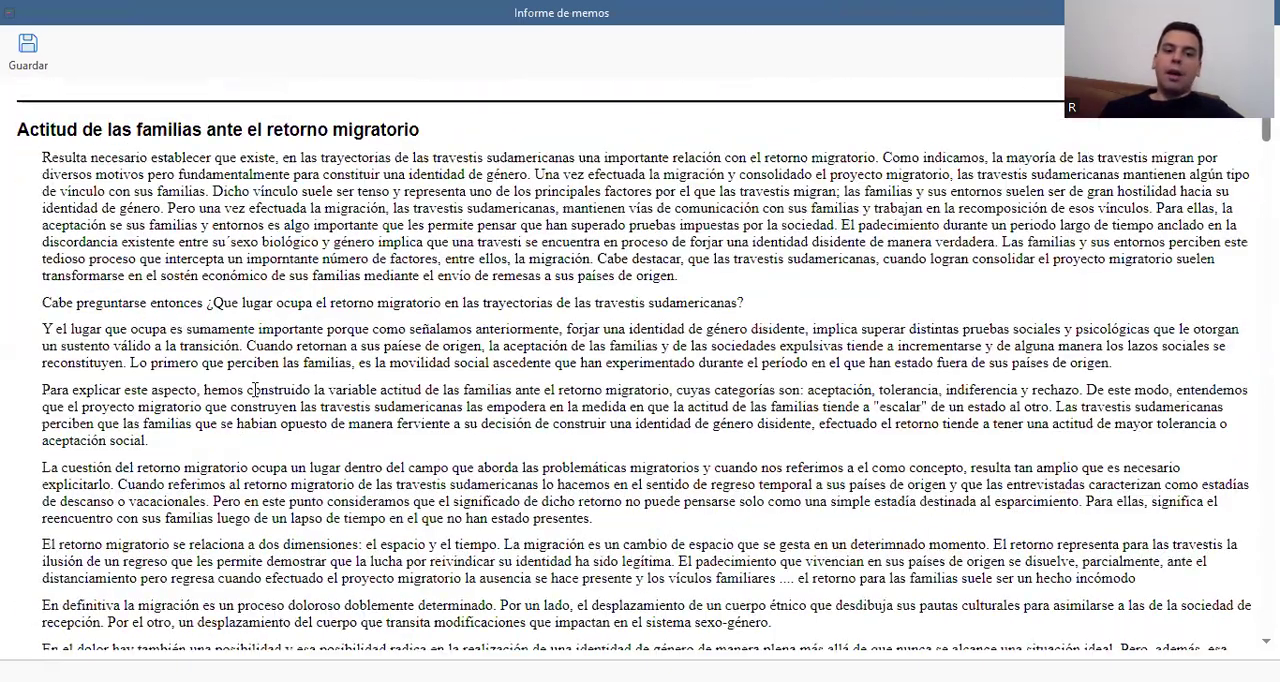
scroll(217, 232, "up", 3)
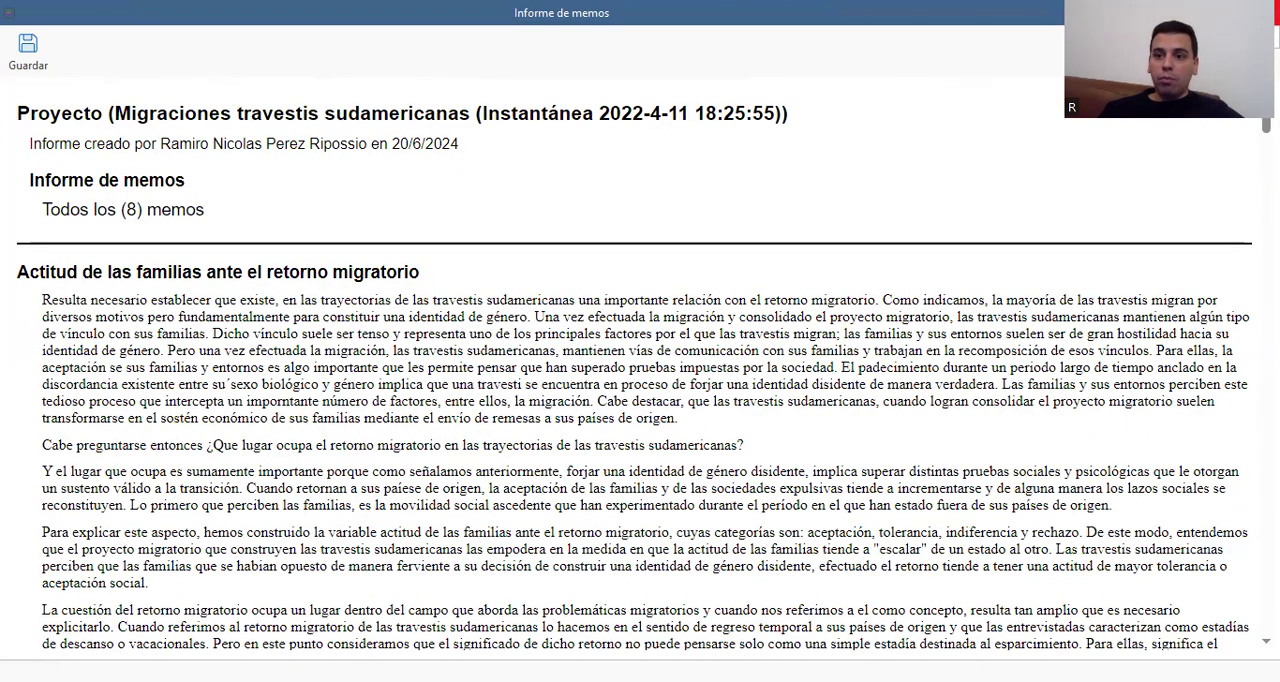
left_click(1270, 12)
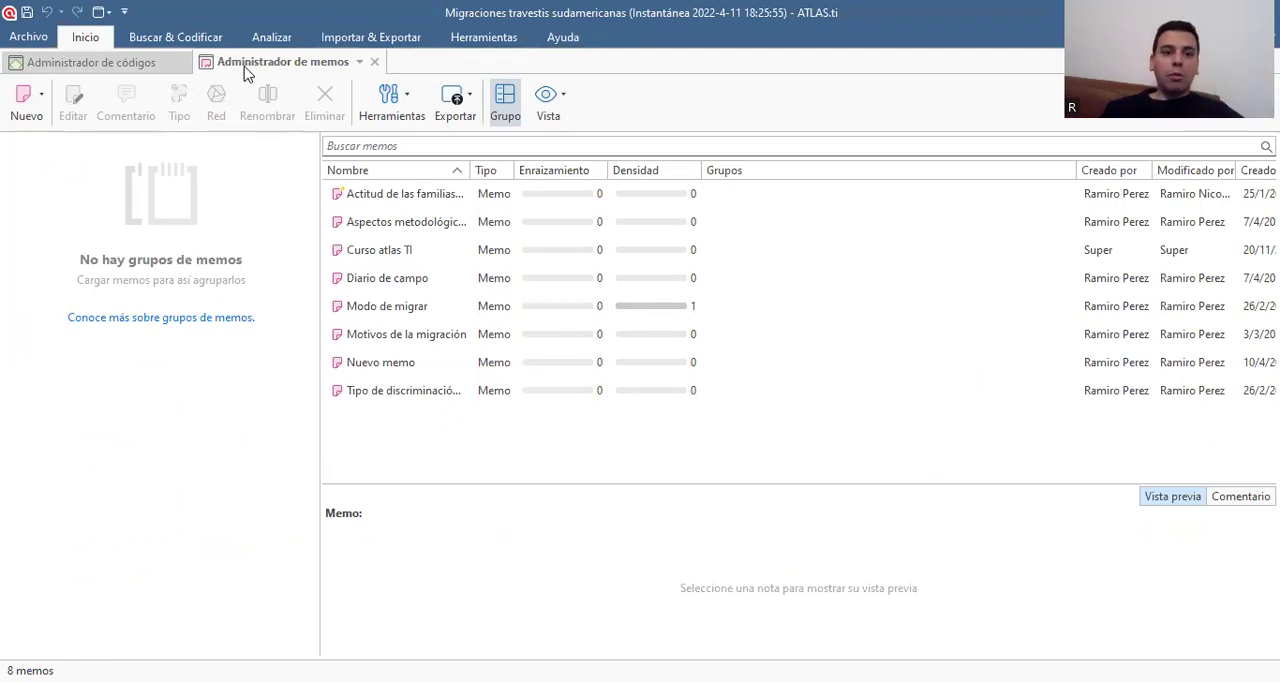
left_click(375, 62)
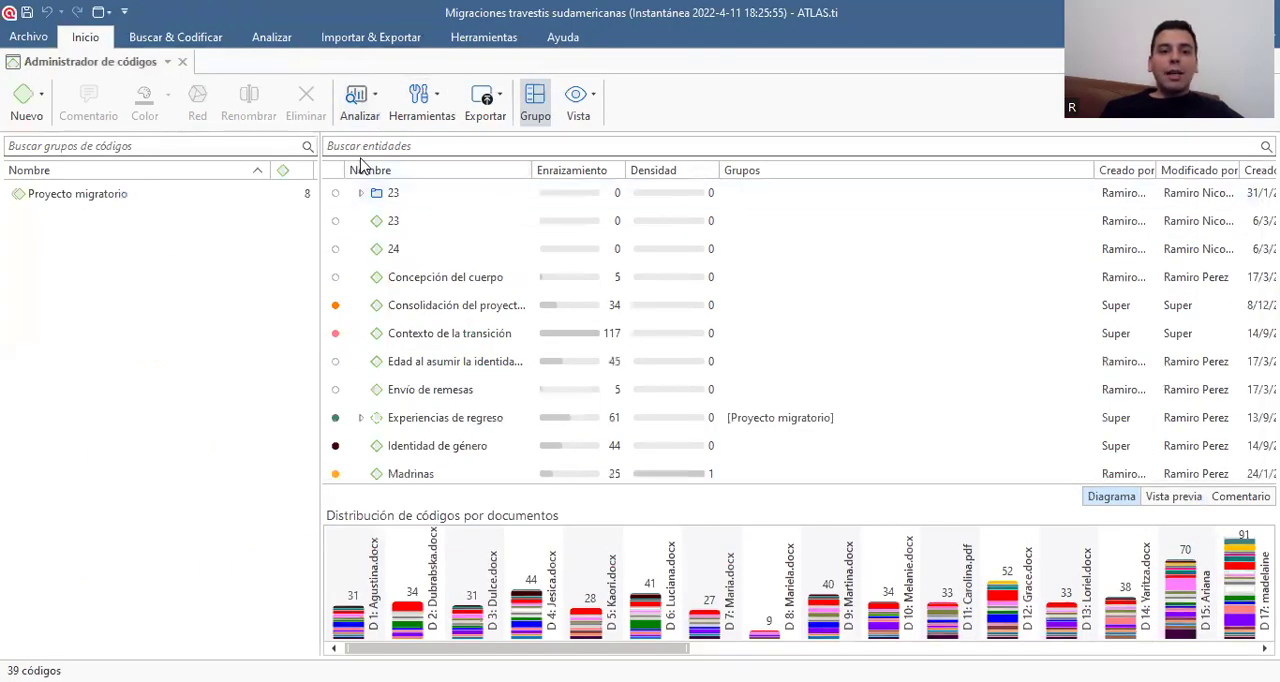
Open the code co-occurrence analysis for the project
left_click(87, 38)
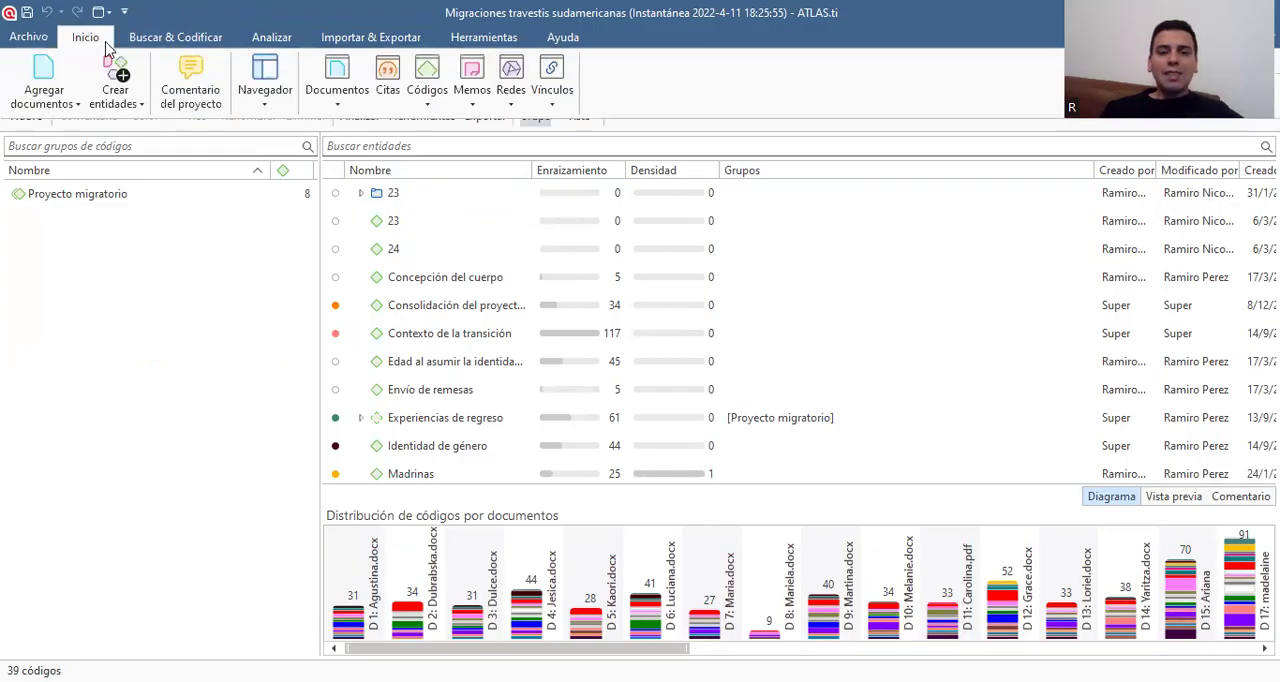
left_click(250, 37)
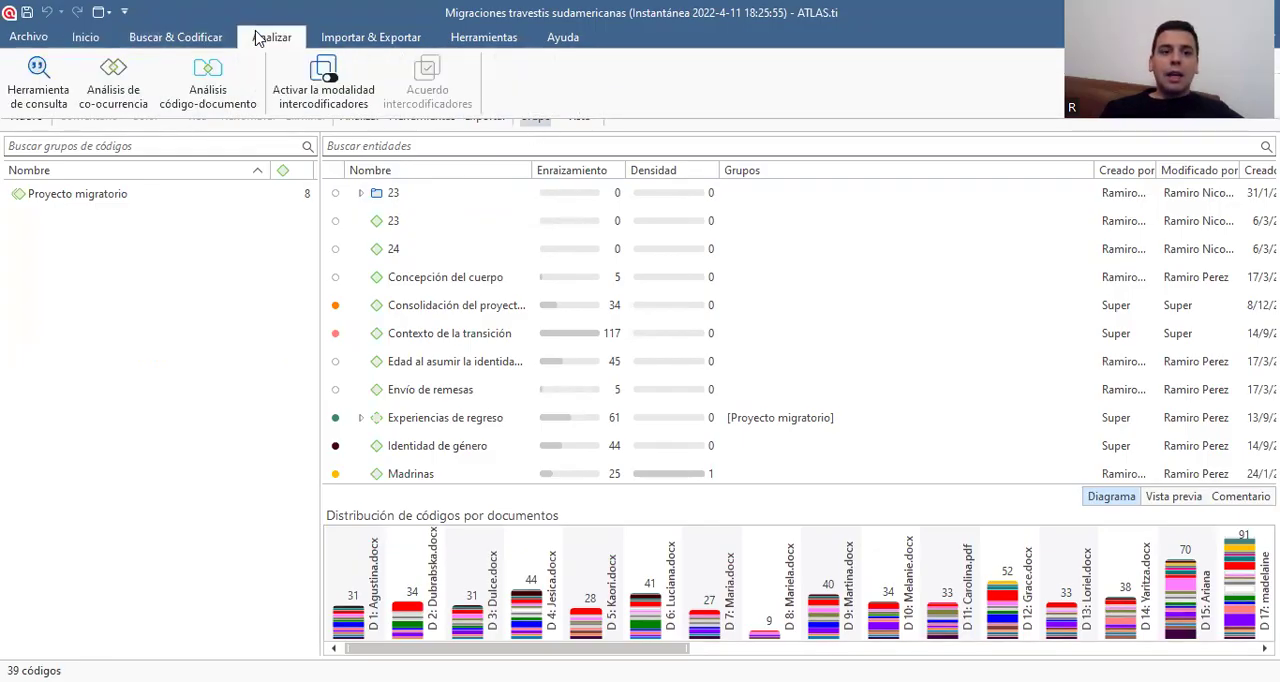
left_click(130, 85)
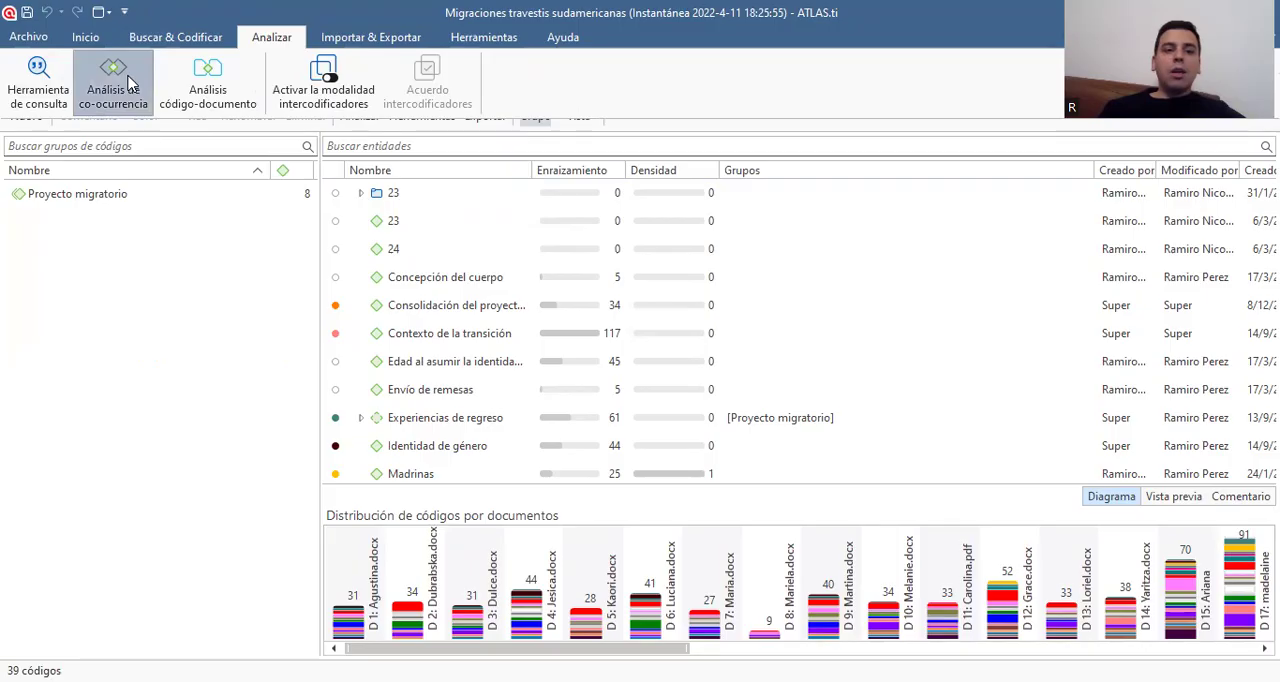
Add Consolidación del proyecto migratorio, Contexto de la transición and Edad al asumir la identidad de género as columns of the co-occurrence table
scroll(100, 282, "down", 3)
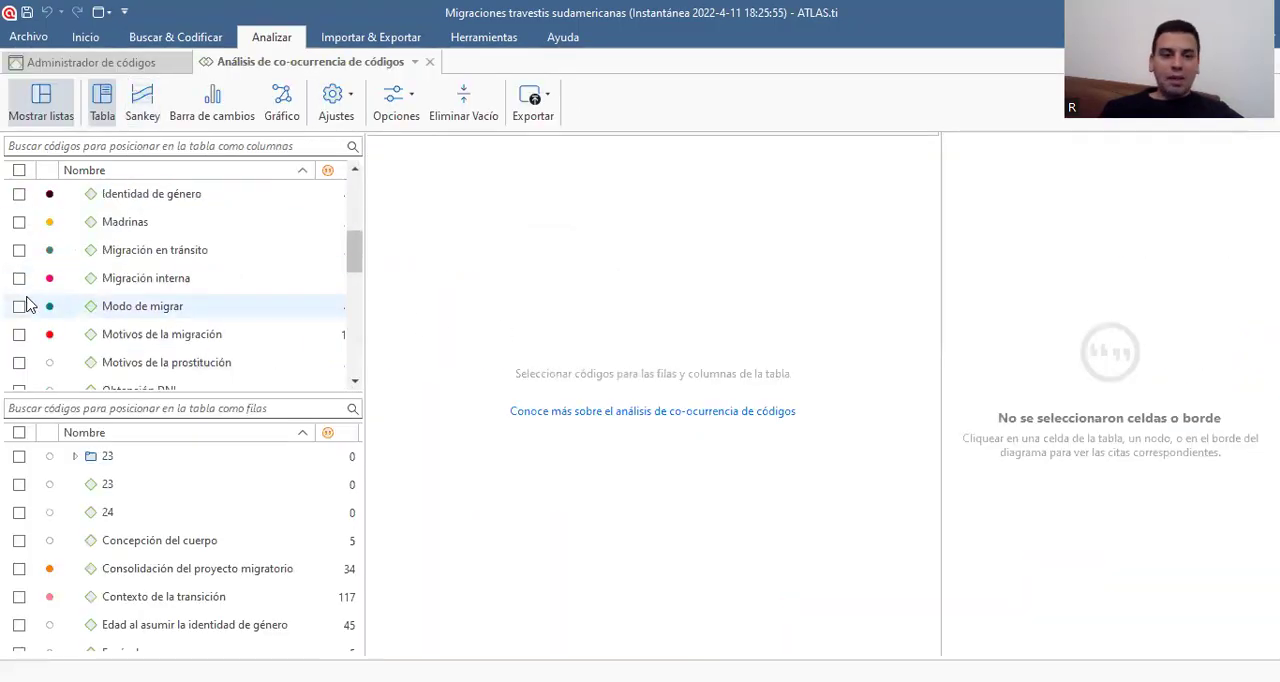
scroll(27, 240, "up", 1)
scroll(27, 240, "down", 1)
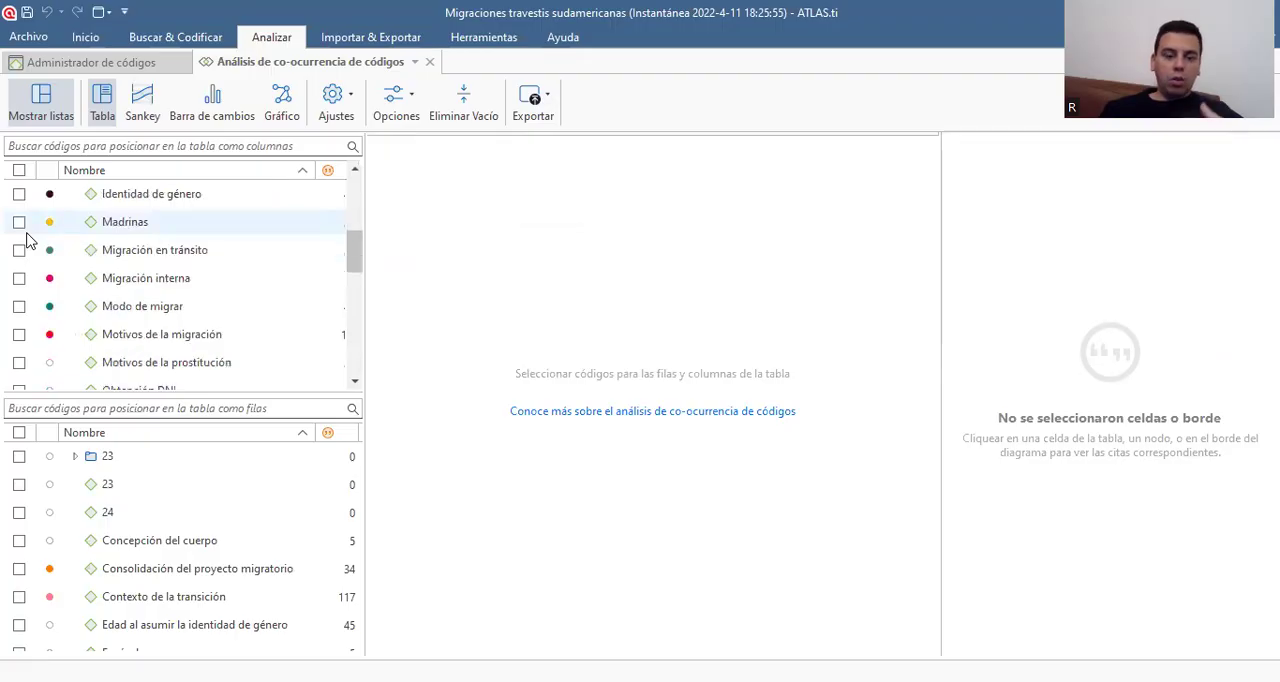
scroll(27, 240, "up", 1)
scroll(30, 228, "up", 2)
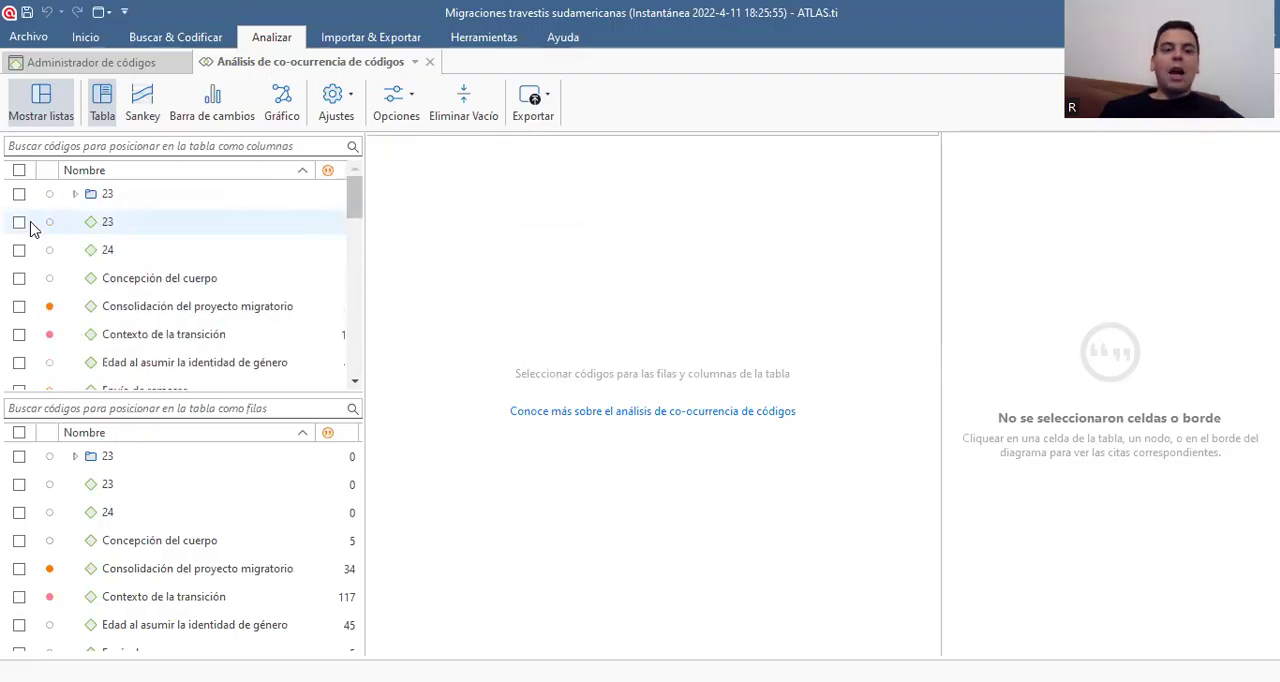
left_click(14, 309)
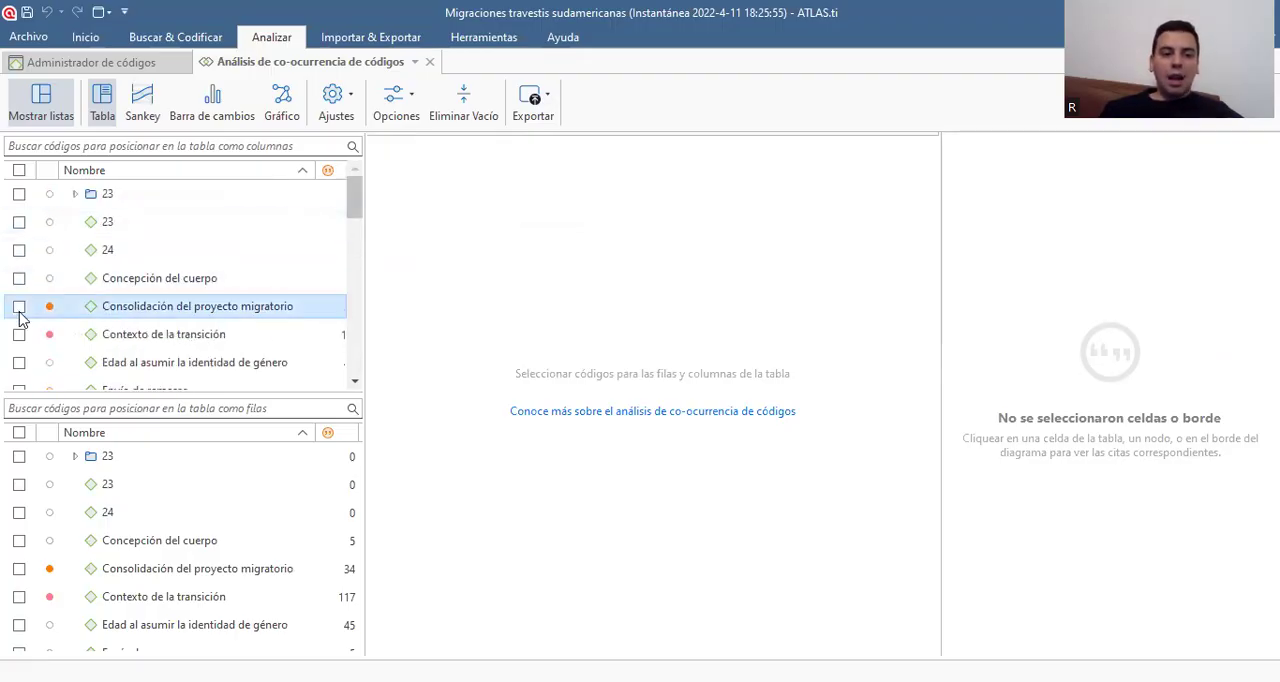
left_click(20, 335)
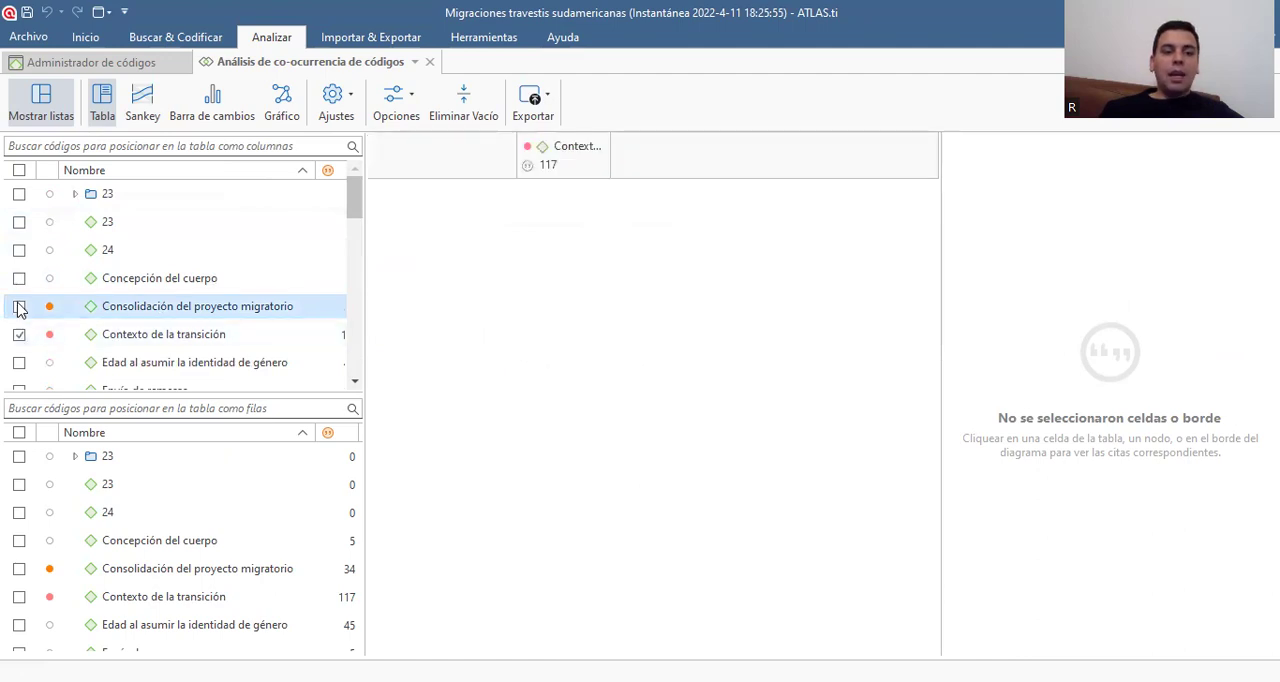
left_click(19, 306)
left_click(17, 361)
Add the codes Envío de remesas and Experiencias de regreso as further columns of the co-occurrence table
scroll(20, 363, "down", 1)
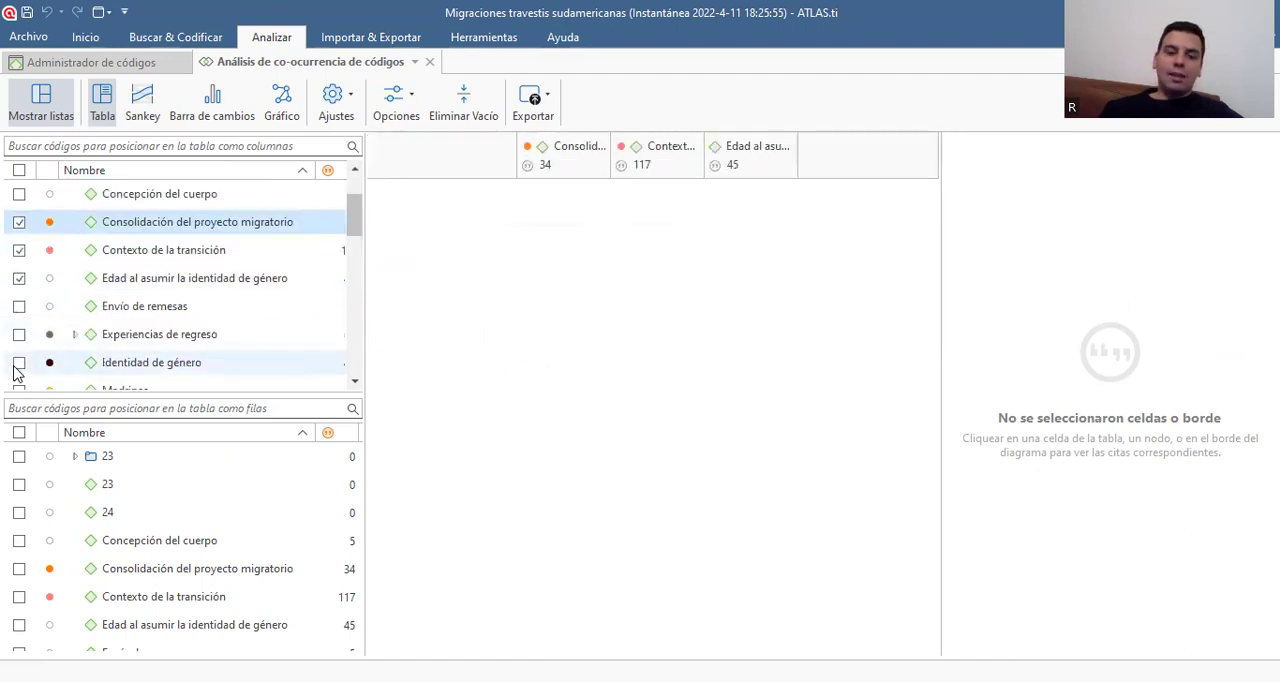
left_click(24, 307)
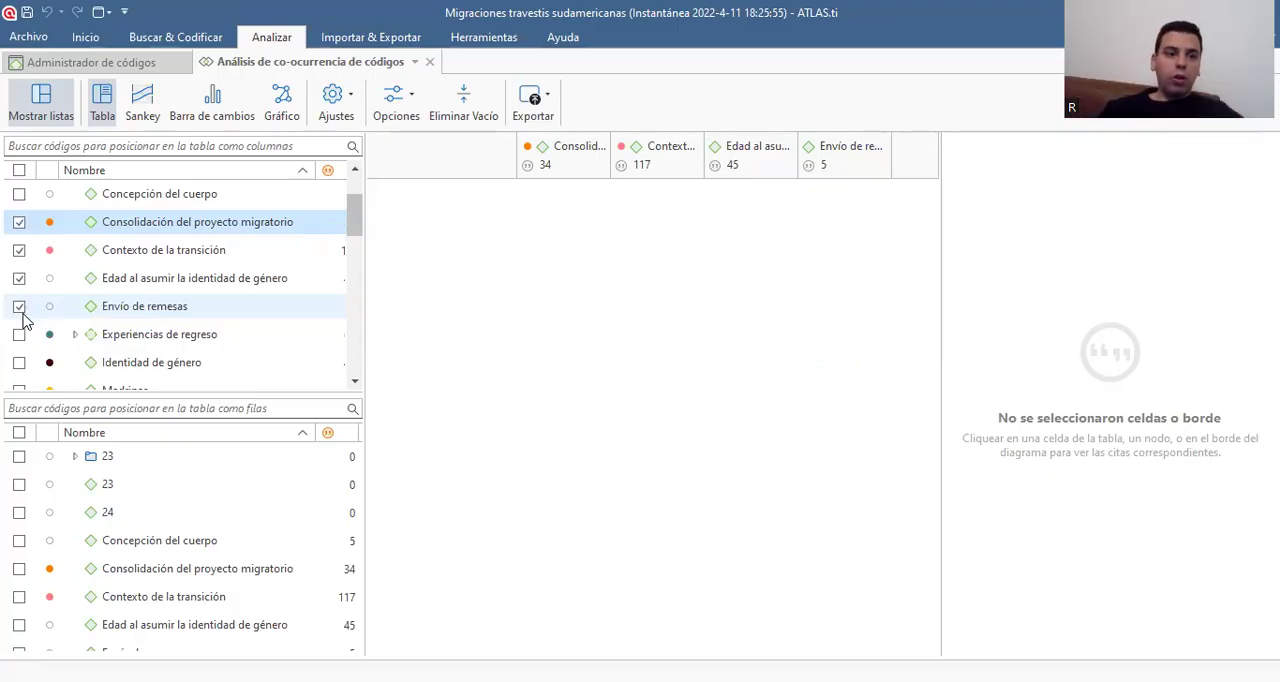
left_click(19, 334)
left_click(22, 363)
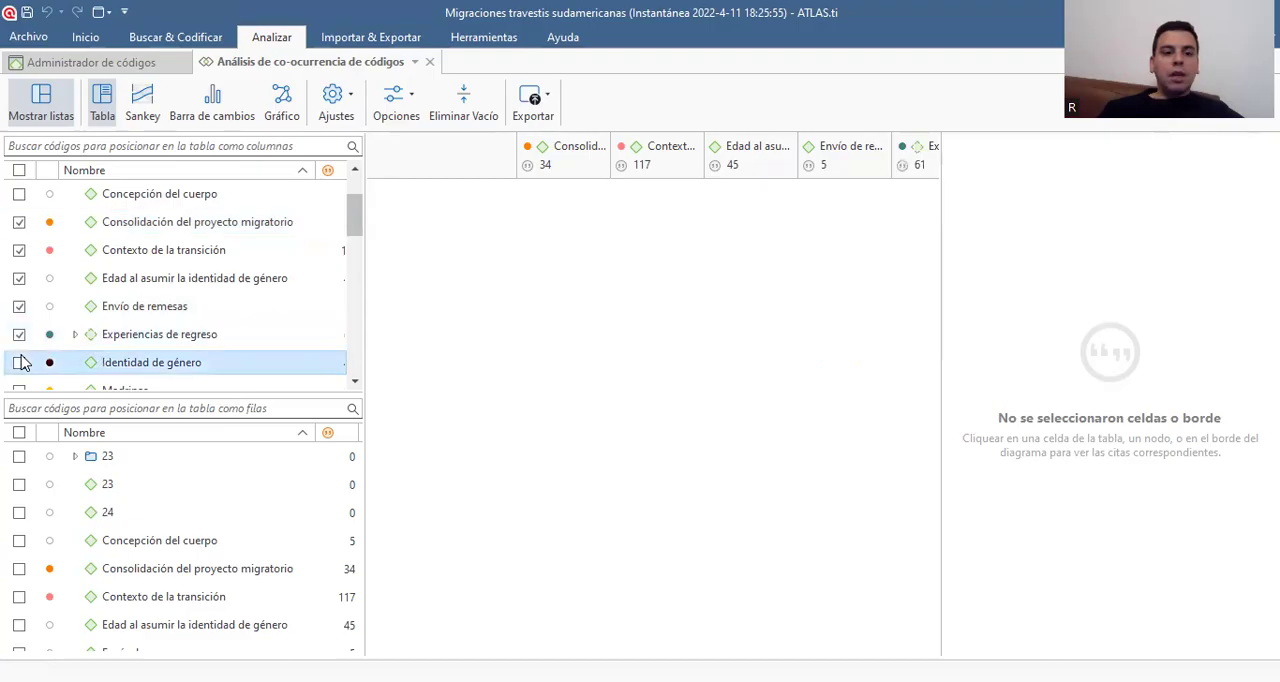
scroll(22, 363, "down", 1)
Set the codes Madrinas, Migración en tránsito and Migración interna as rows of the co-occurrence table
scroll(25, 520, "down", 2)
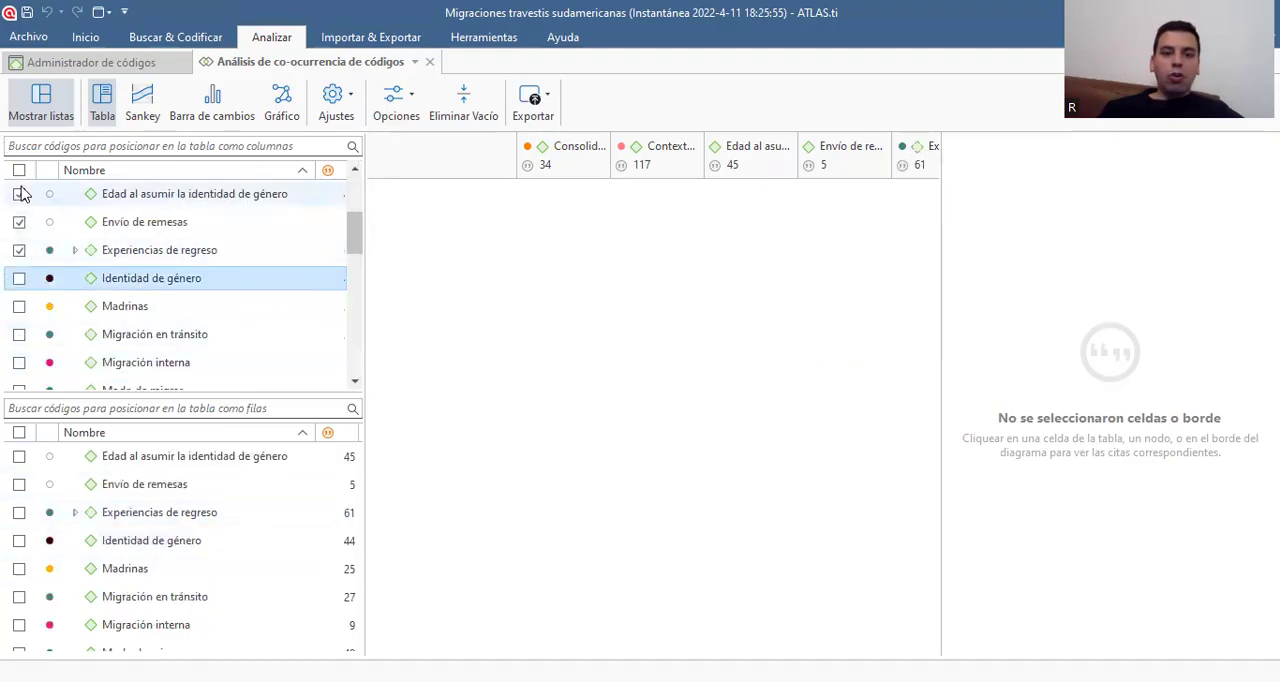
left_click(24, 572)
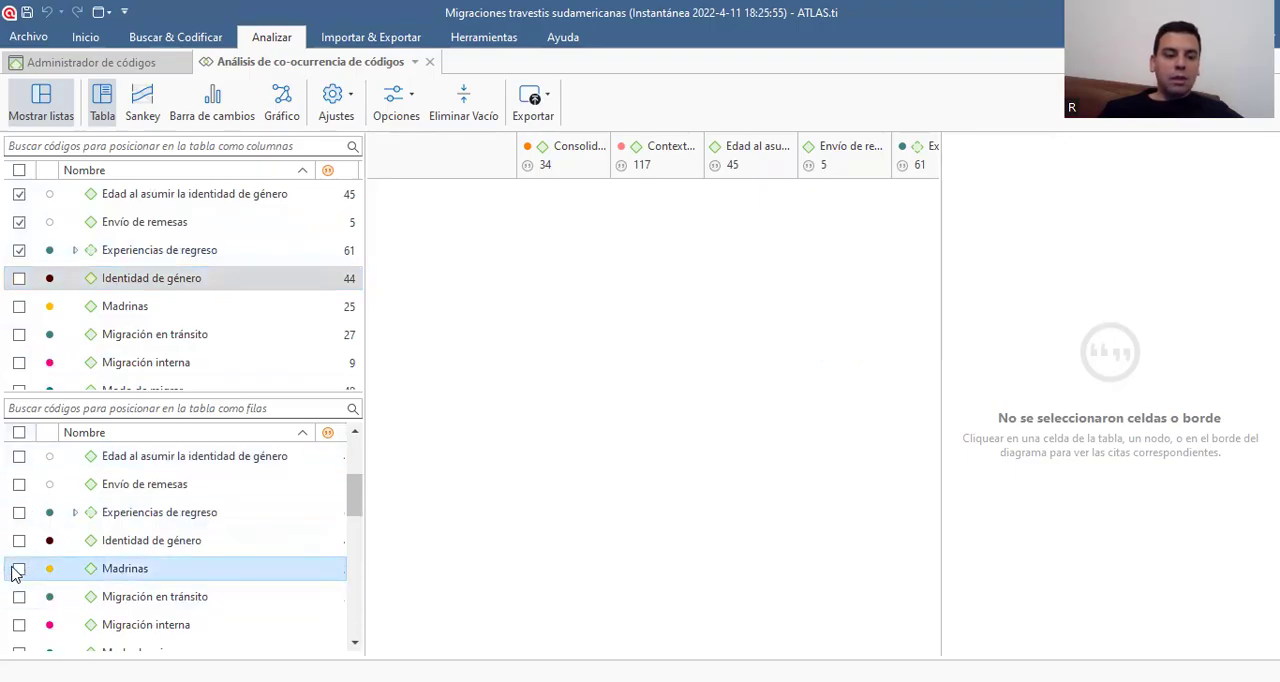
left_click(20, 570)
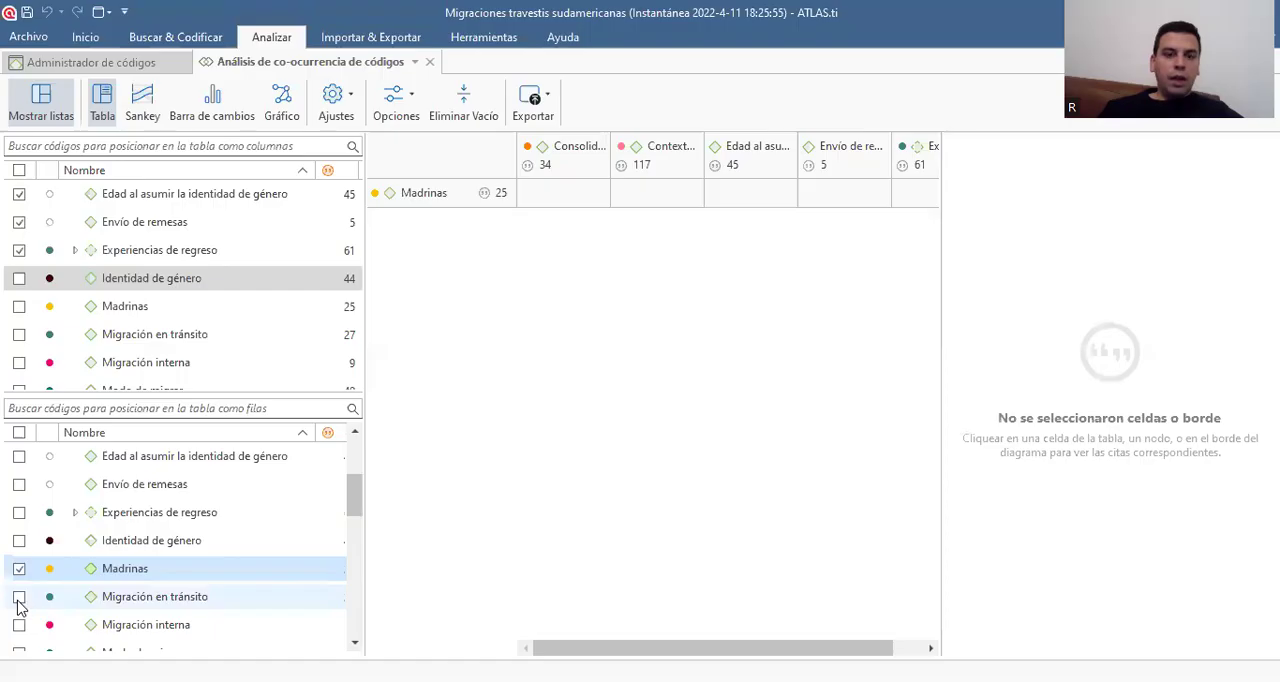
left_click(19, 598)
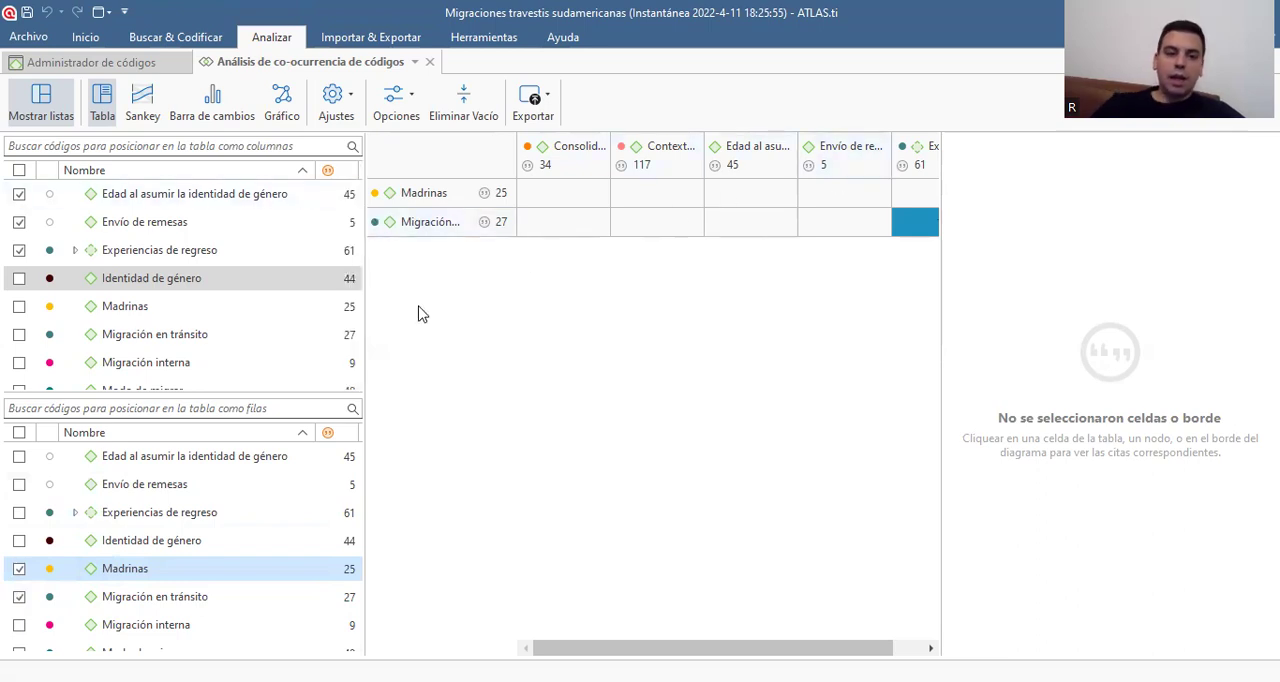
left_click(19, 624)
Add the codes Modo de migrar, Motivos de la migración, Motivos de la prostitución and Obtención DNI as further table rows
scroll(20, 630, "down", 2)
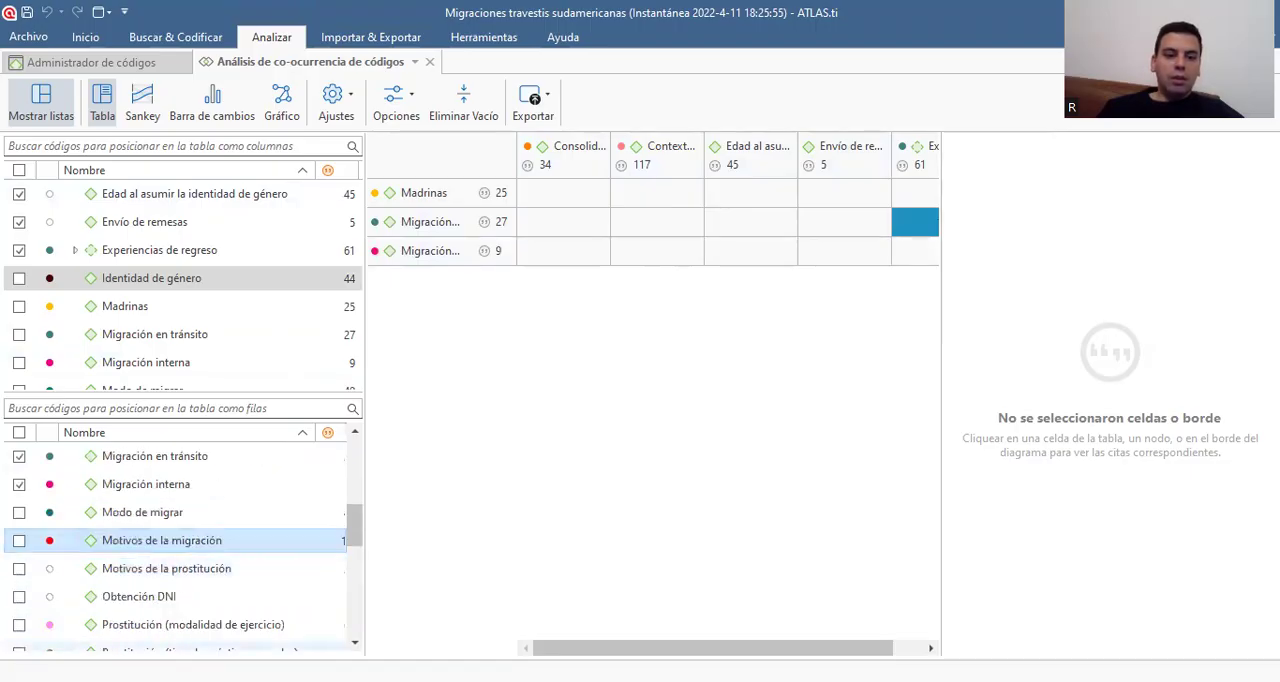
left_click(19, 514)
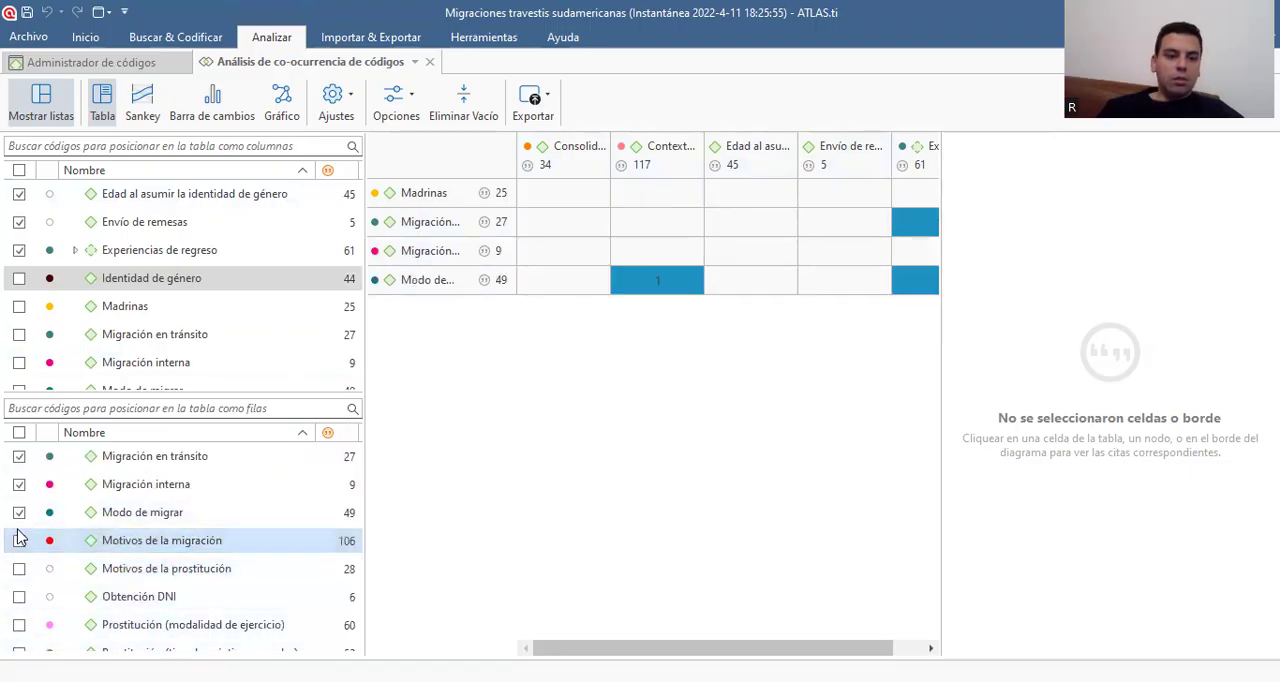
left_click(19, 540)
left_click(19, 568)
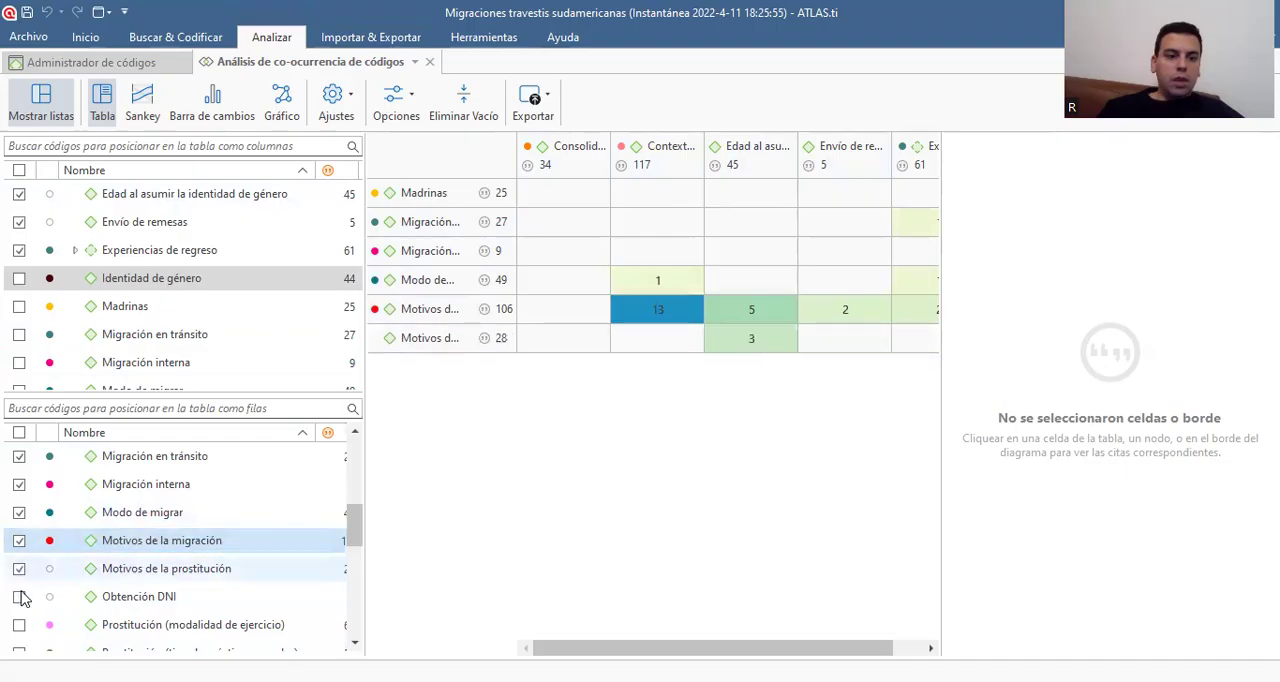
left_click(19, 596)
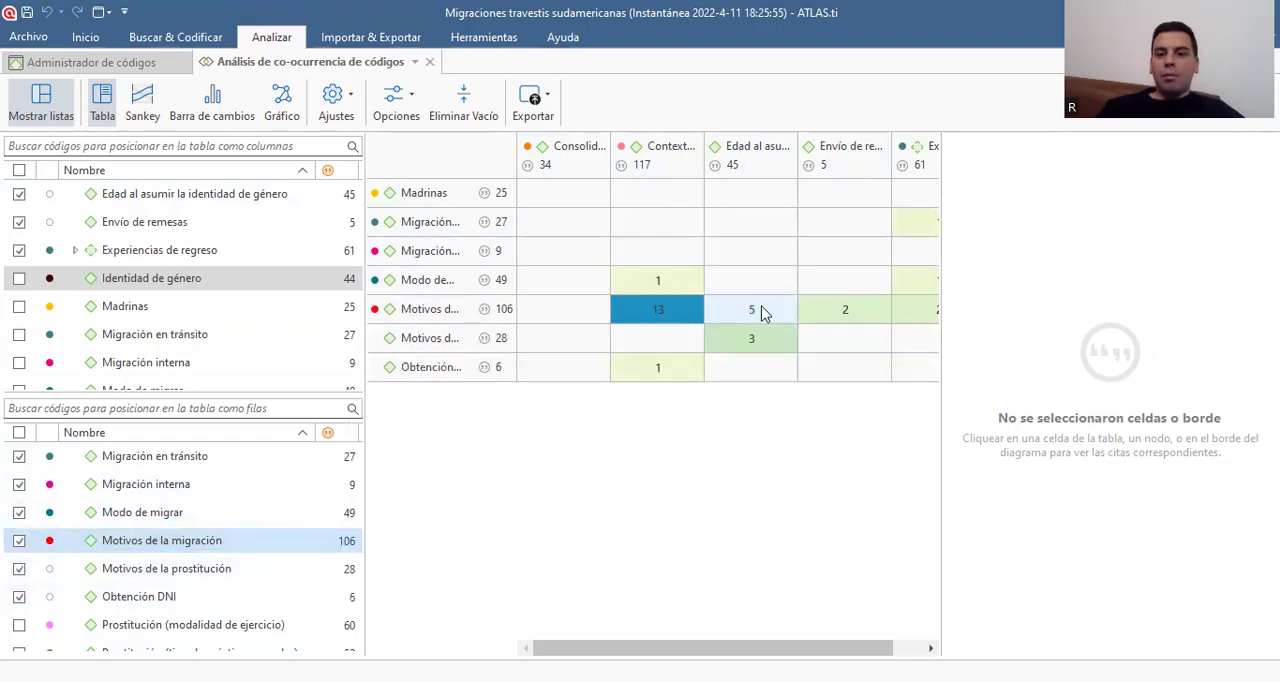
Show the quotations where Motivos de la migración and Edad al asumir la identidad de género co-occur, with the quotation area widened for reading
left_click_drag(940, 352, 1128, 353)
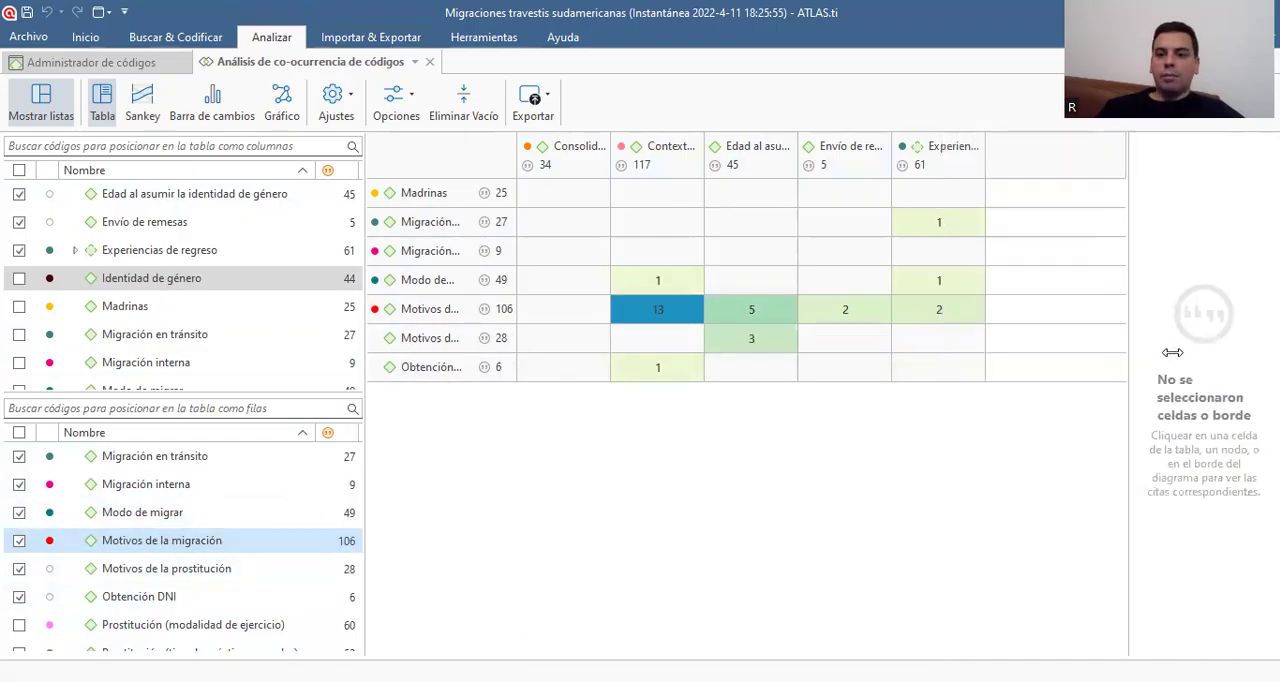
left_click(786, 318)
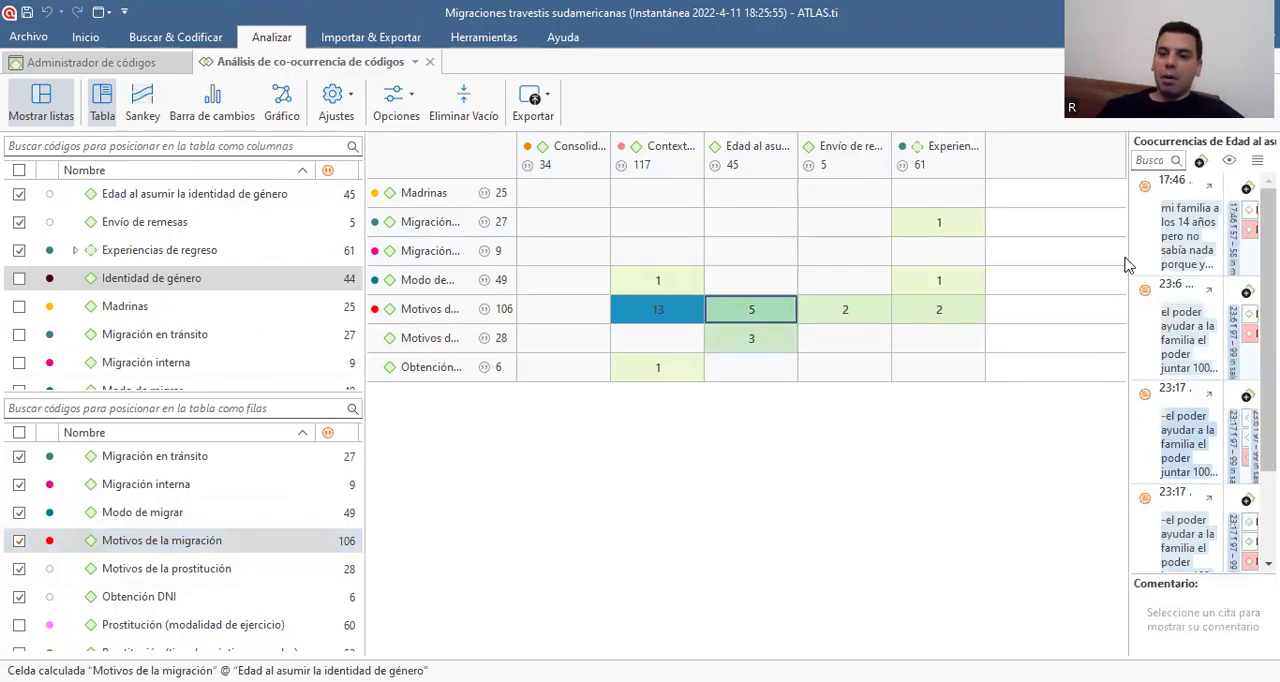
left_click_drag(1128, 287, 914, 290)
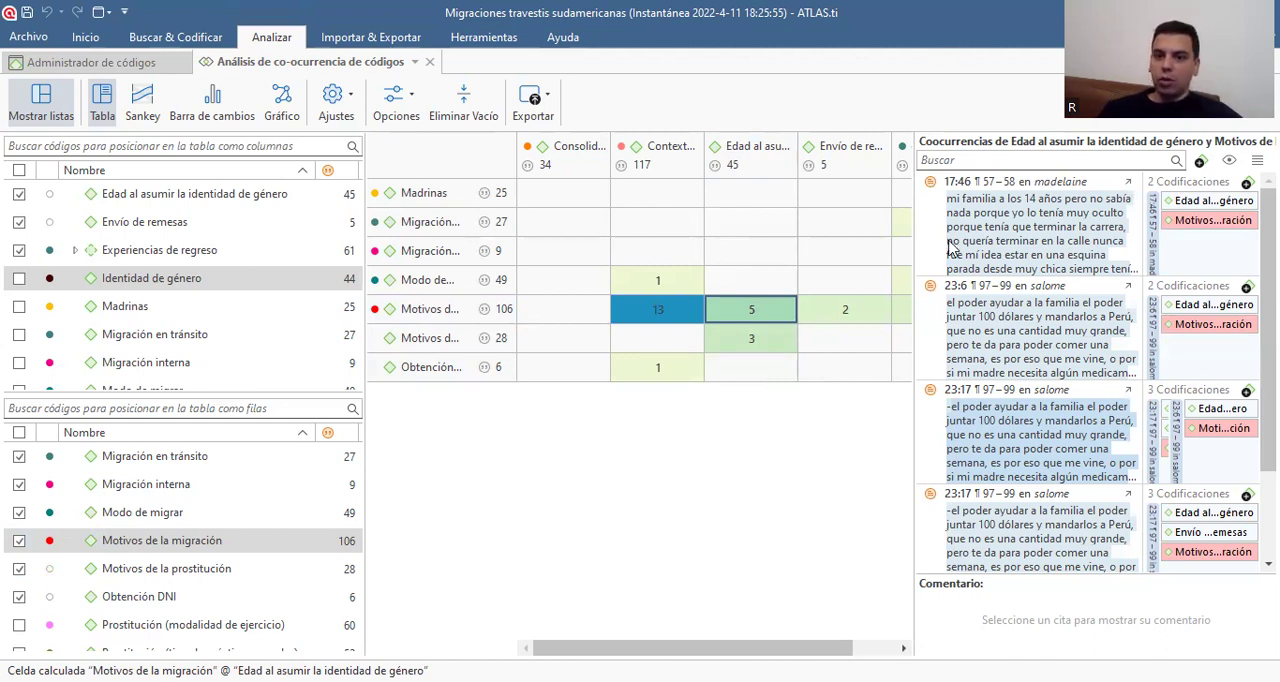
Enlarge the co-occurrence table by narrowing the quotation area and hiding the code lists, and check the table's export formats
left_click_drag(914, 247, 1128, 246)
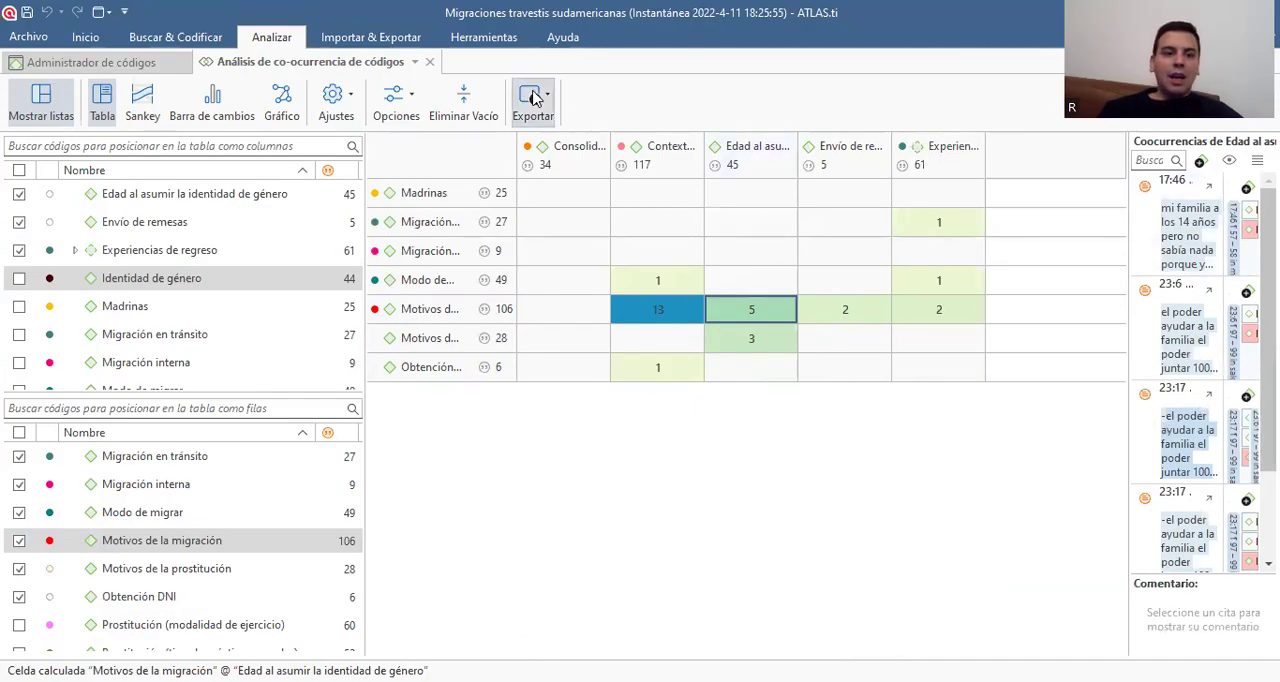
left_click(42, 110)
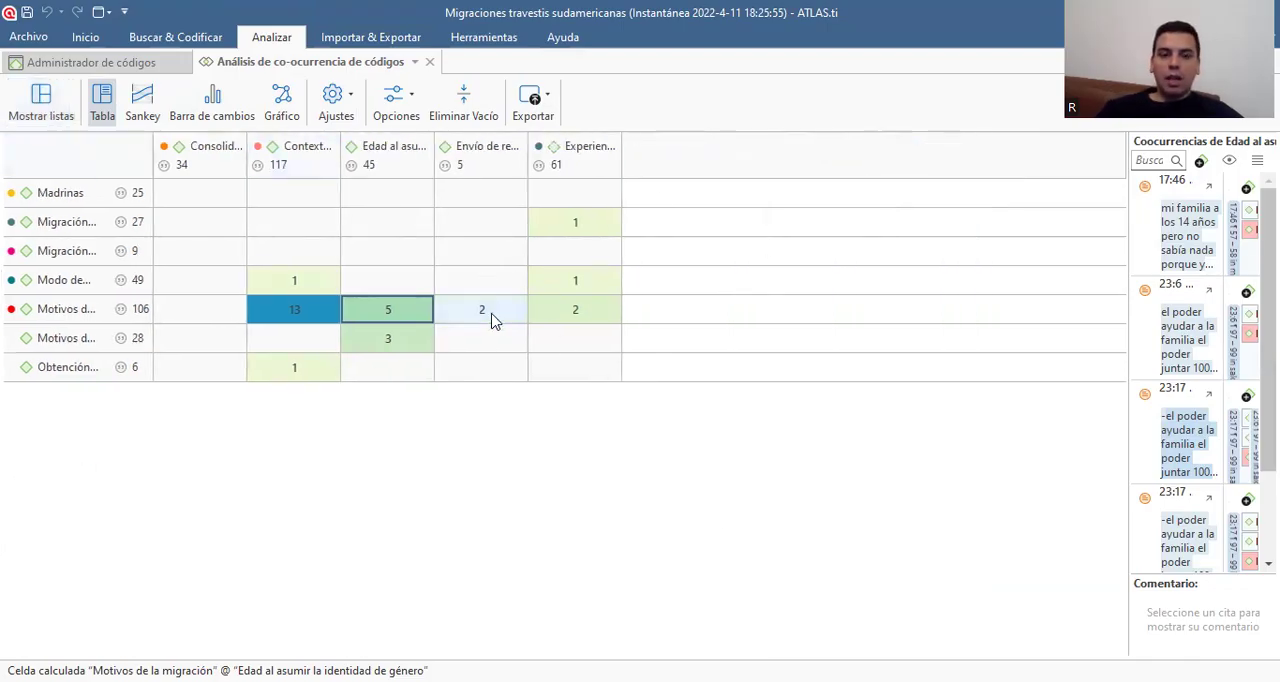
left_click(545, 118)
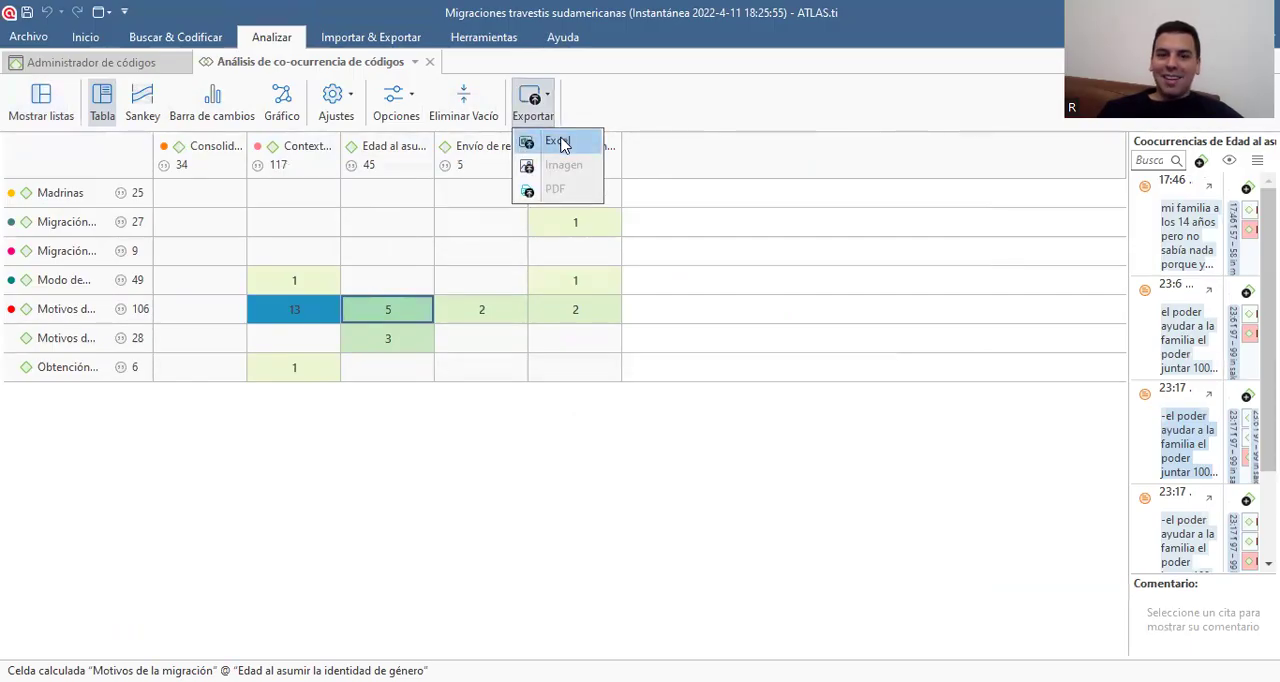
View the co-occurrences as a Sankey diagram and as a bar chart, inspecting the Sankey flows and checking the export formats of each
left_click(143, 100)
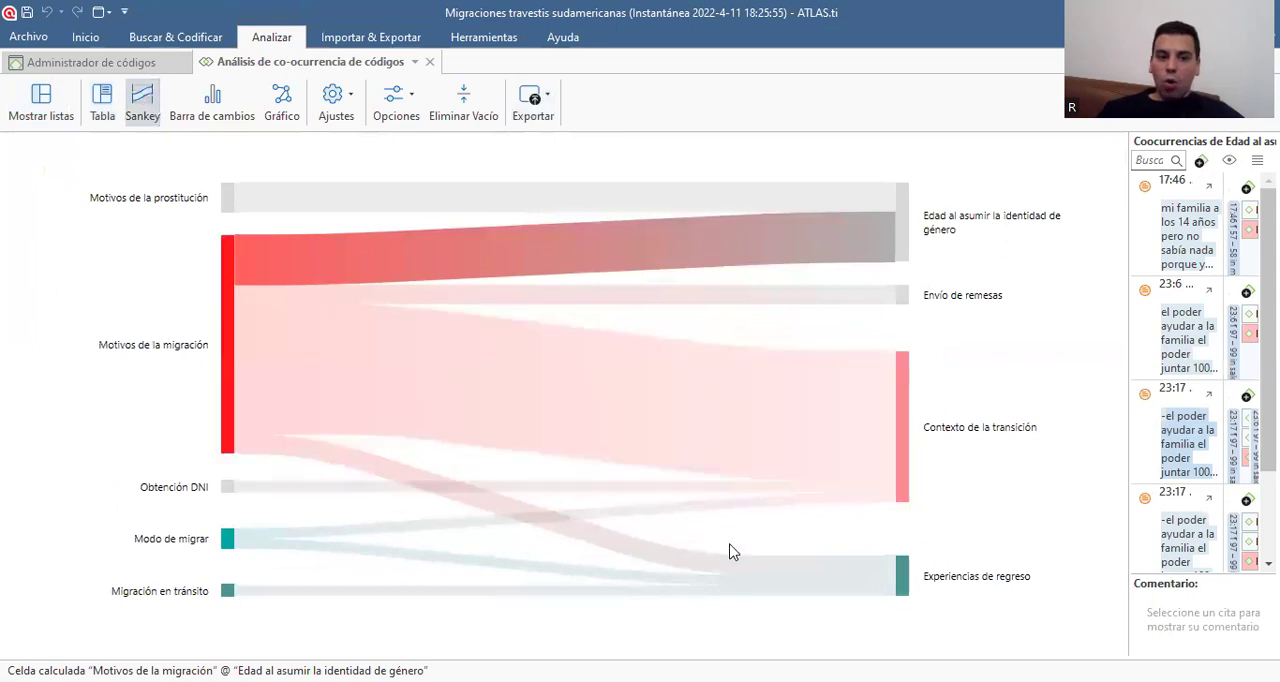
mouse_move(566, 532)
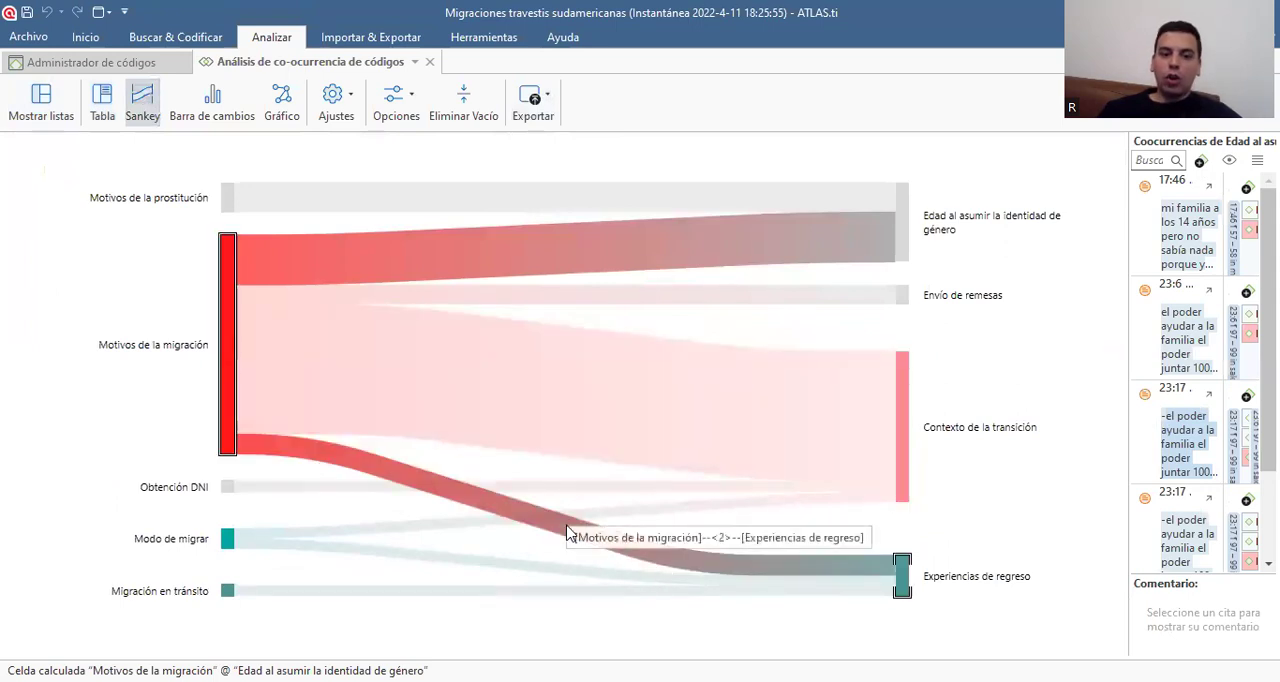
mouse_move(568, 372)
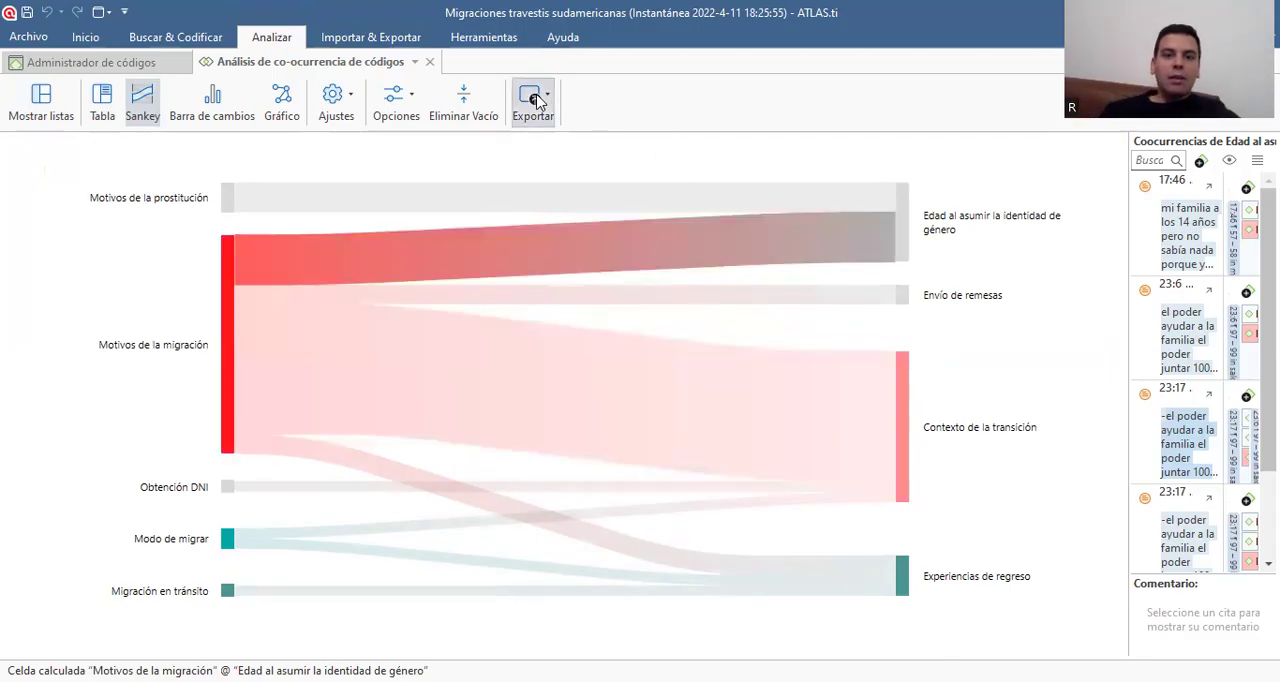
left_click(548, 95)
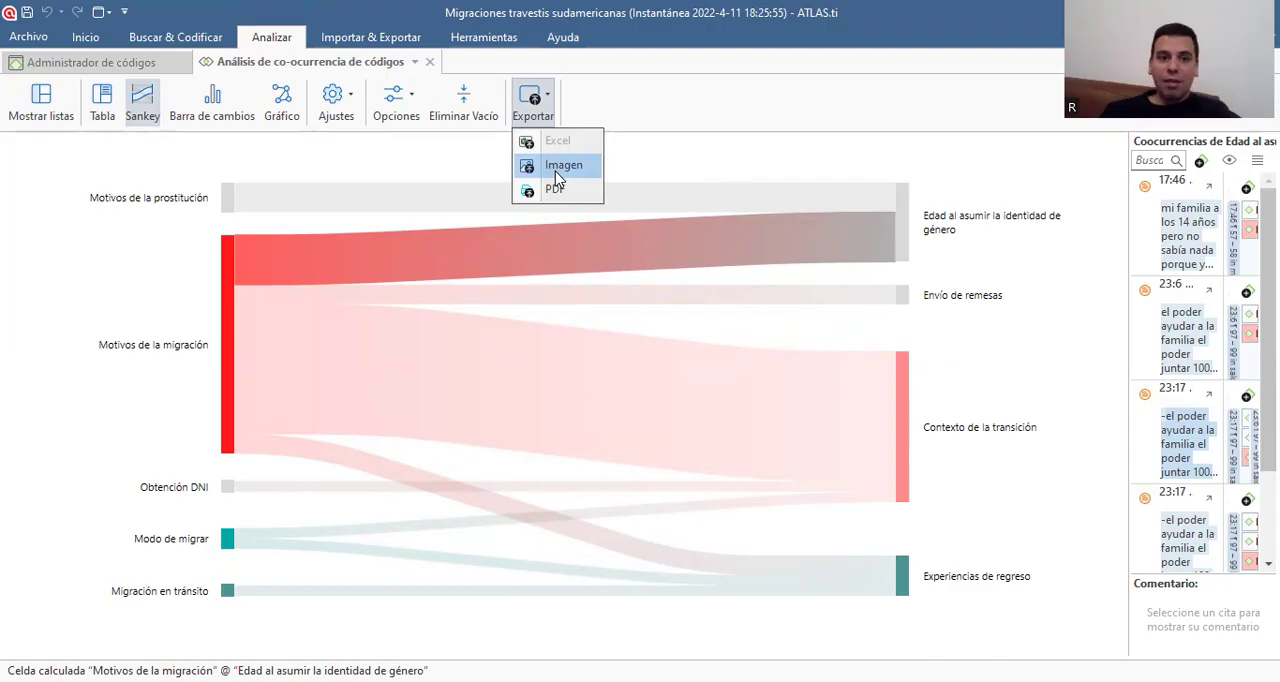
left_click(212, 108)
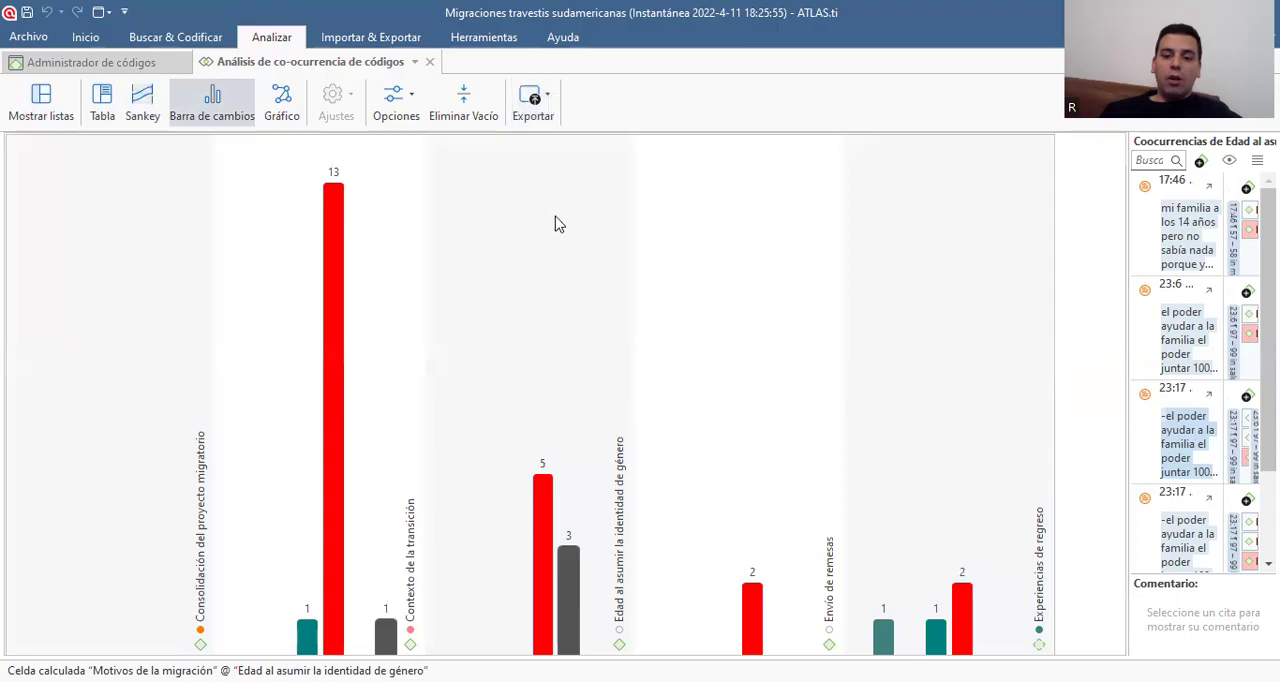
left_click(532, 100)
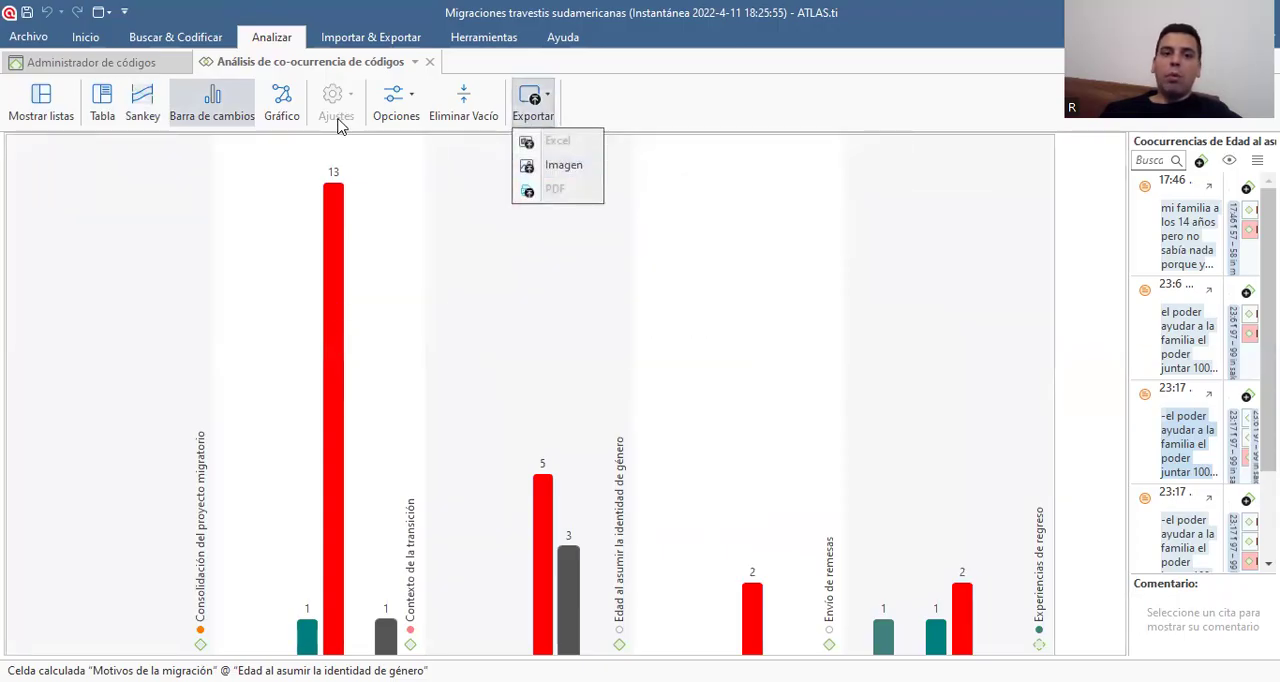
Display the co-occurrences as a node graph, rotate it to another viewpoint, and check its export formats
left_click(279, 108)
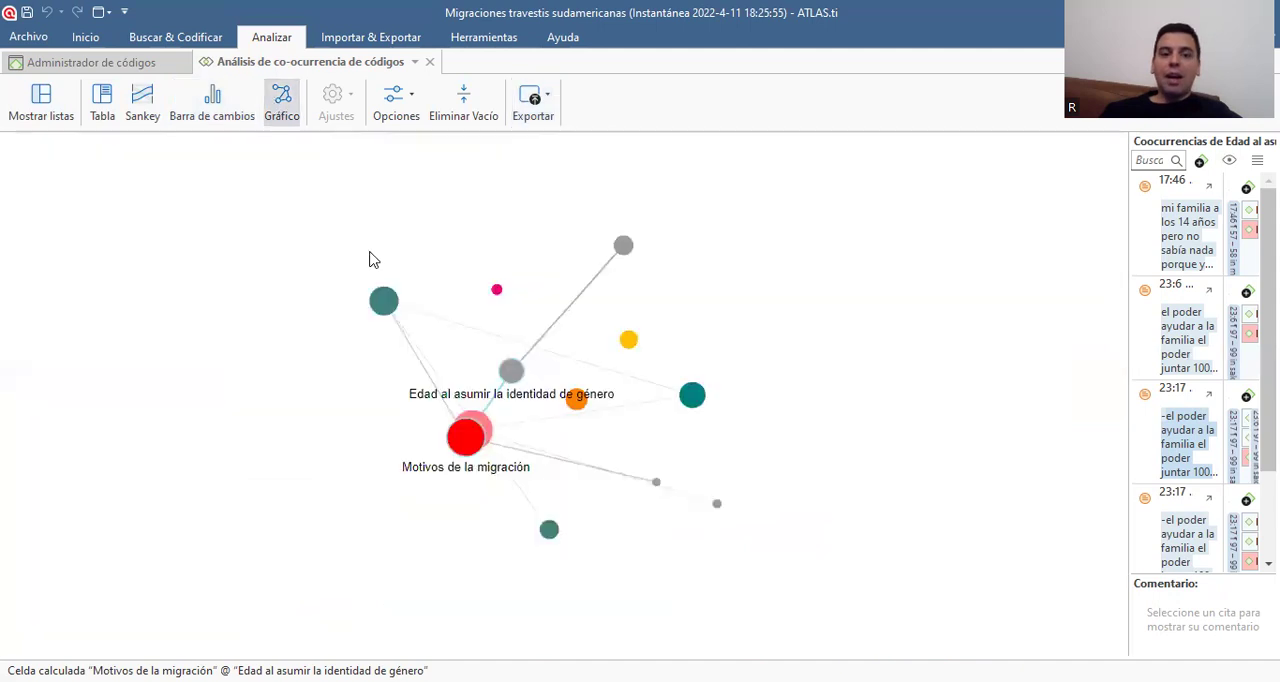
left_click_drag(402, 477, 873, 425)
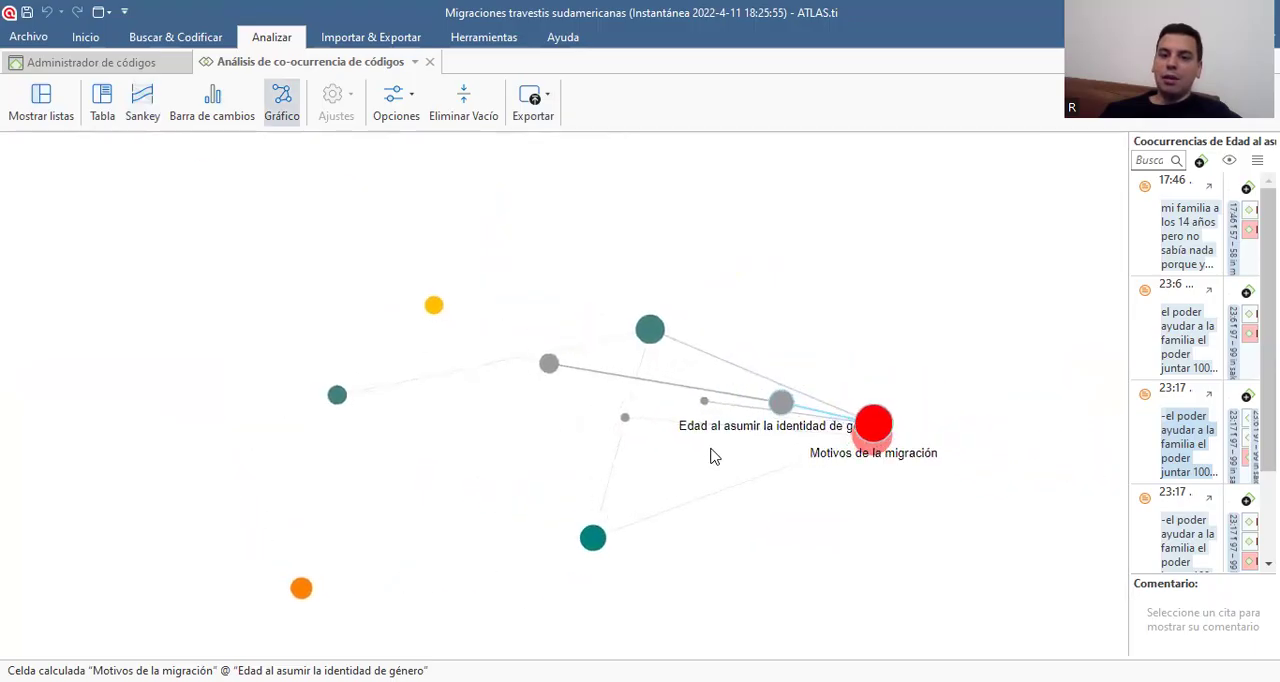
left_click(545, 117)
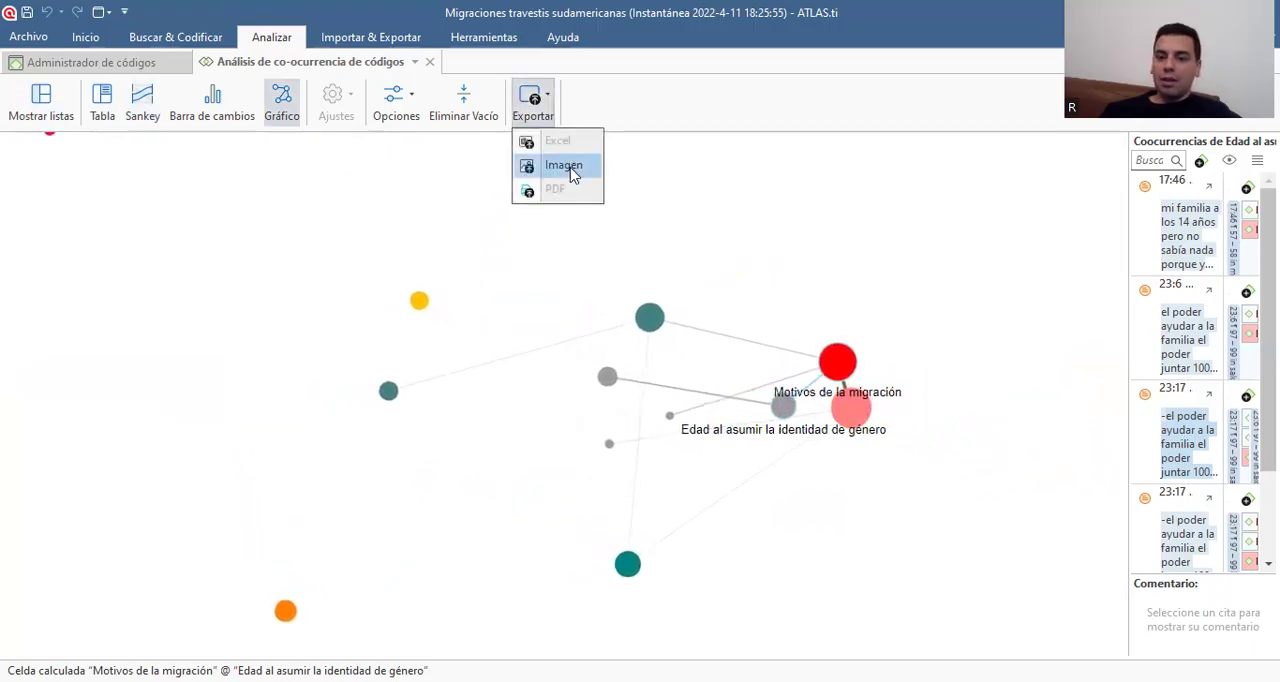
Inspect the node graph from other angles, clear the highlighted code pair, and recheck the export formats without exporting
left_click(399, 386)
left_click_drag(397, 388, 938, 300)
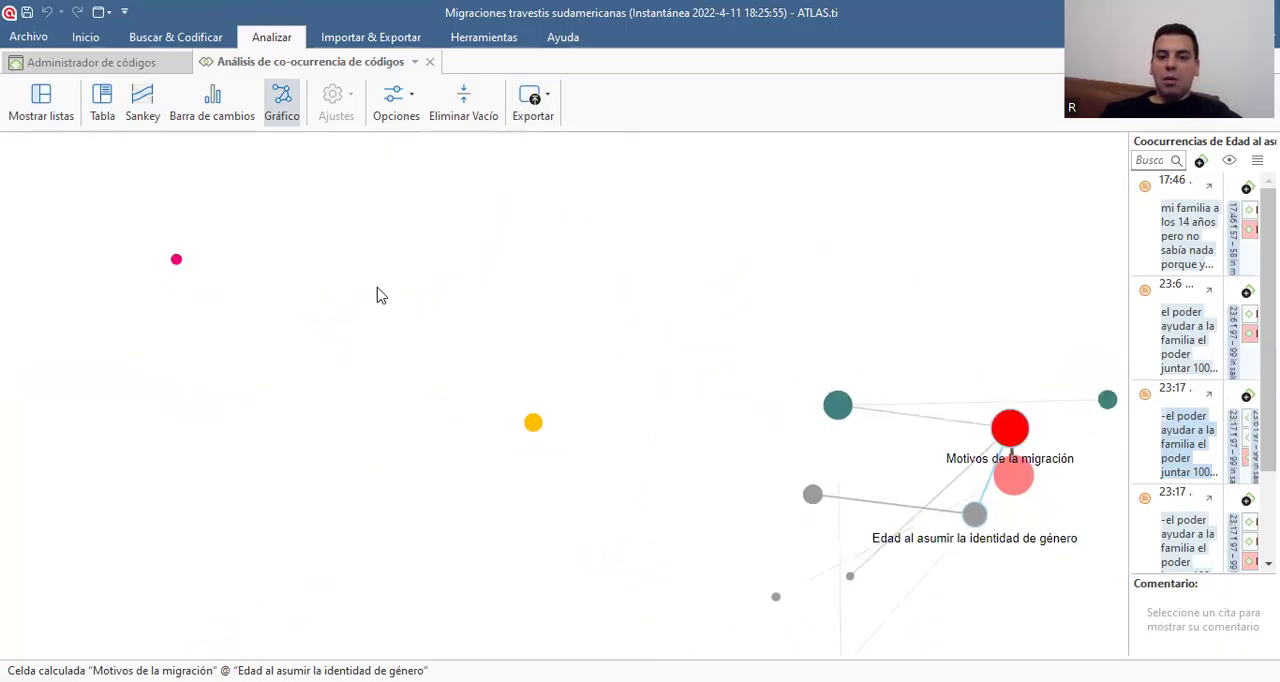
left_click_drag(772, 432, 935, 320)
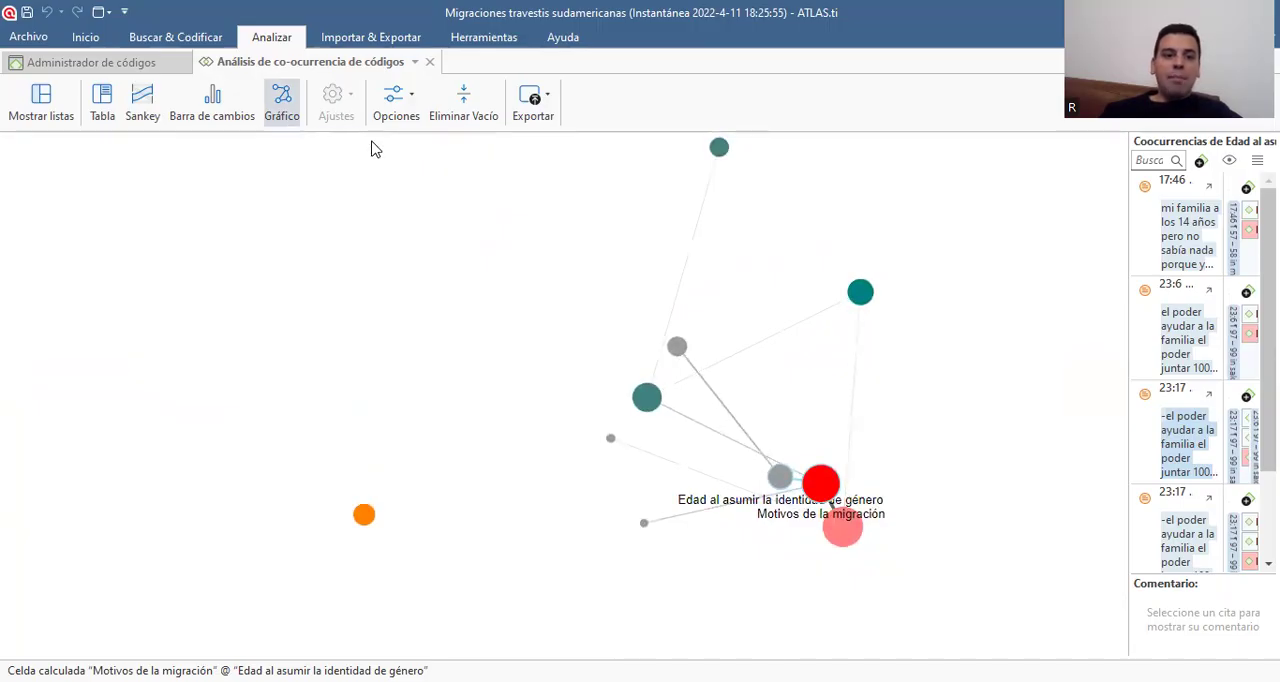
left_click(405, 396)
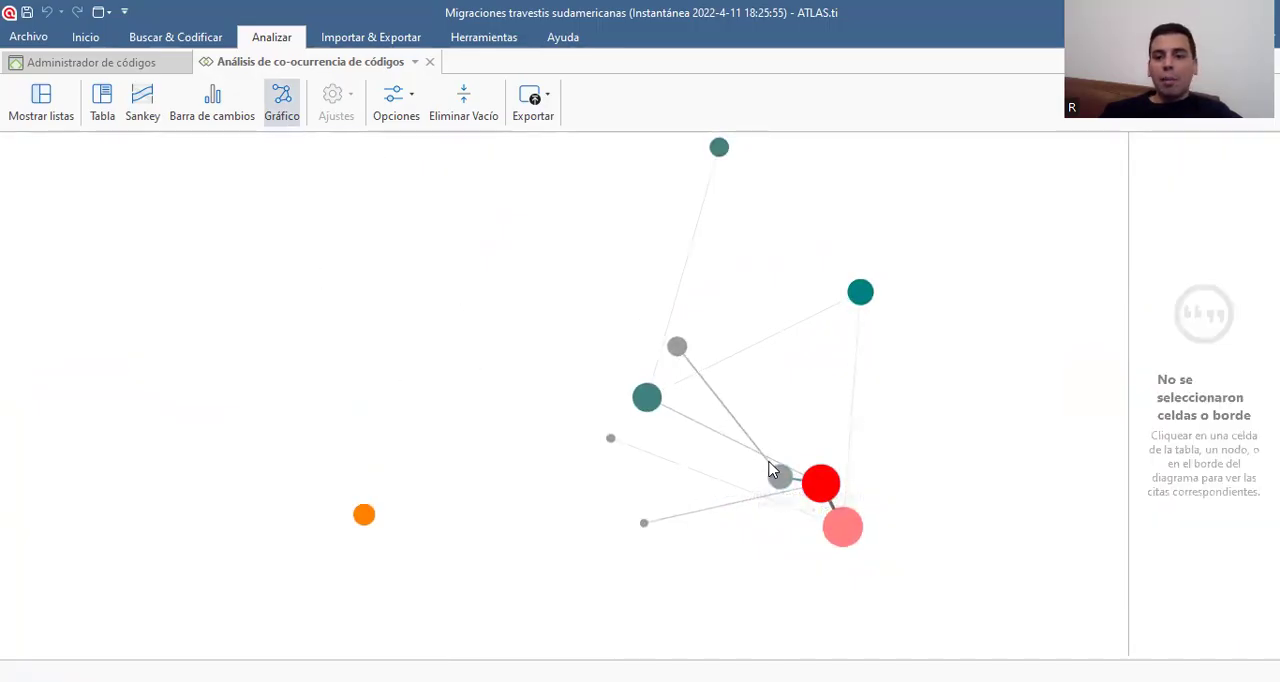
left_click(546, 96)
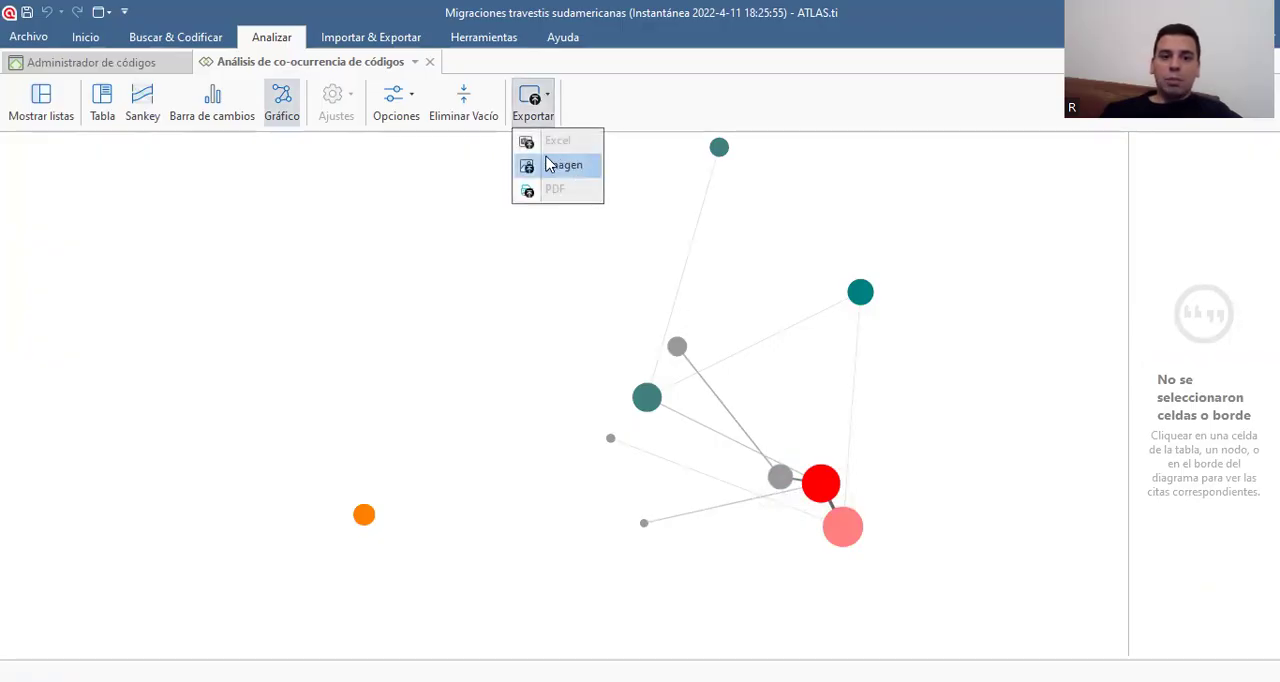
left_click(415, 241)
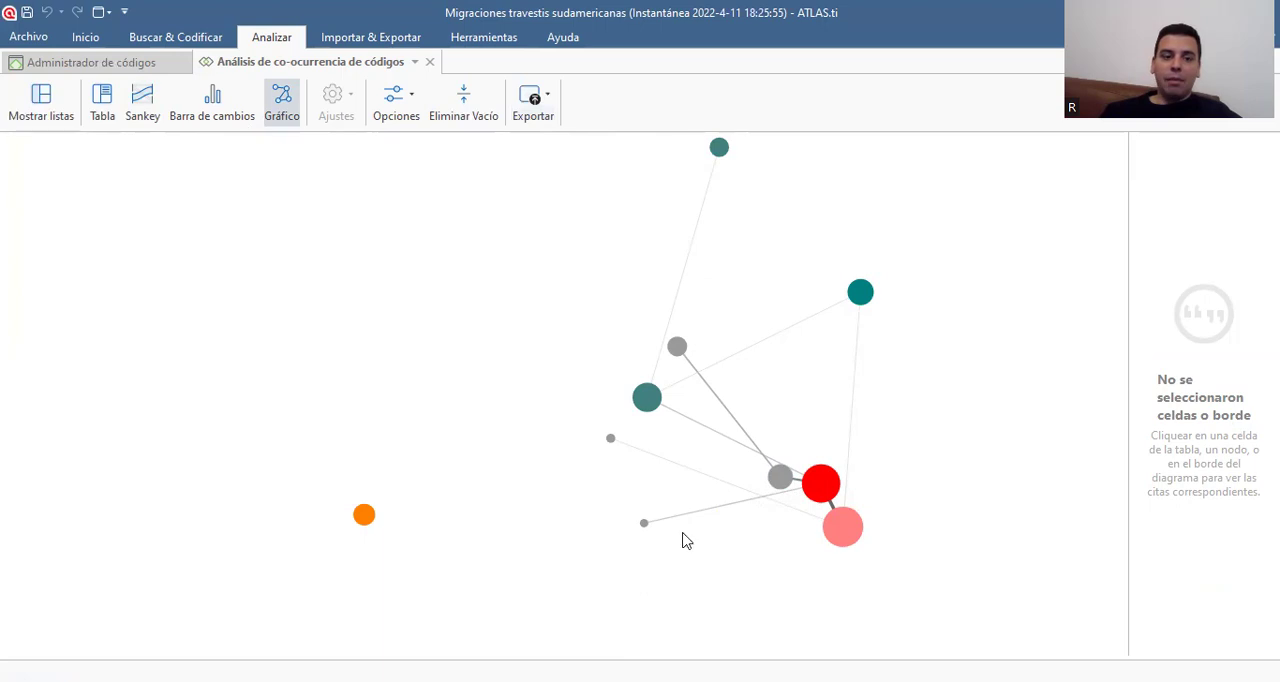